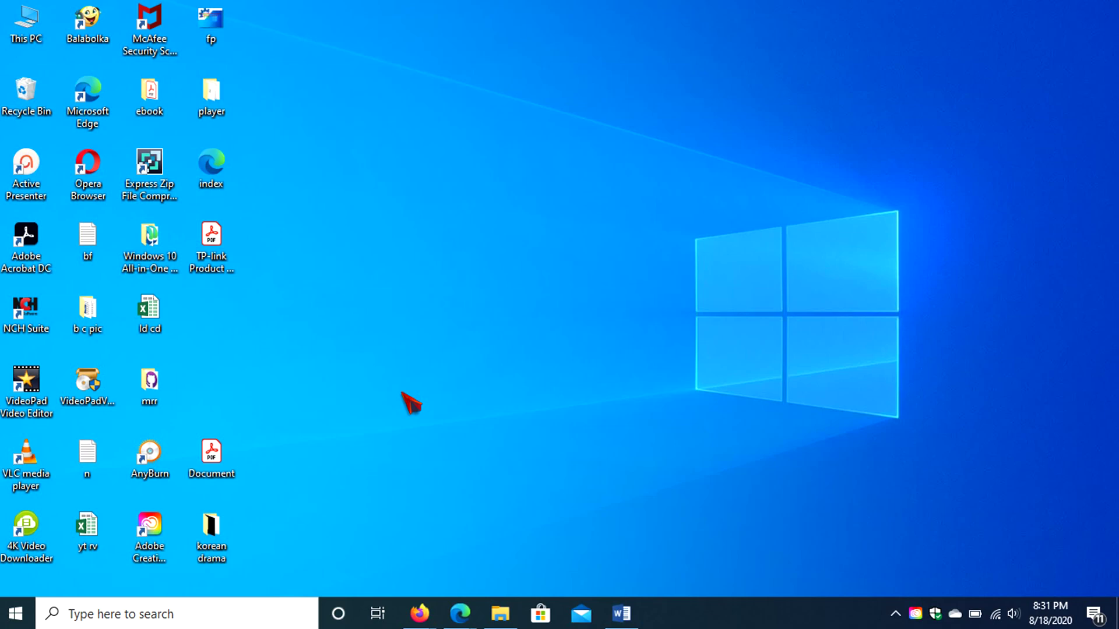
Launch Windows Security from the Start menu and go to App & browser control
click(15, 614)
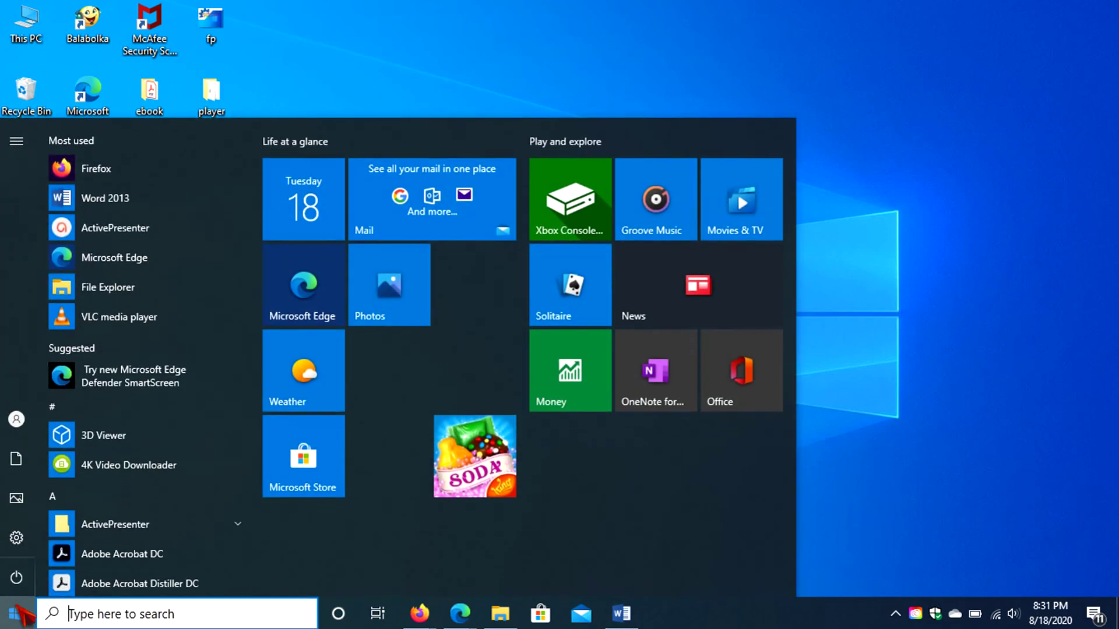
scroll(200, 429, down, 20)
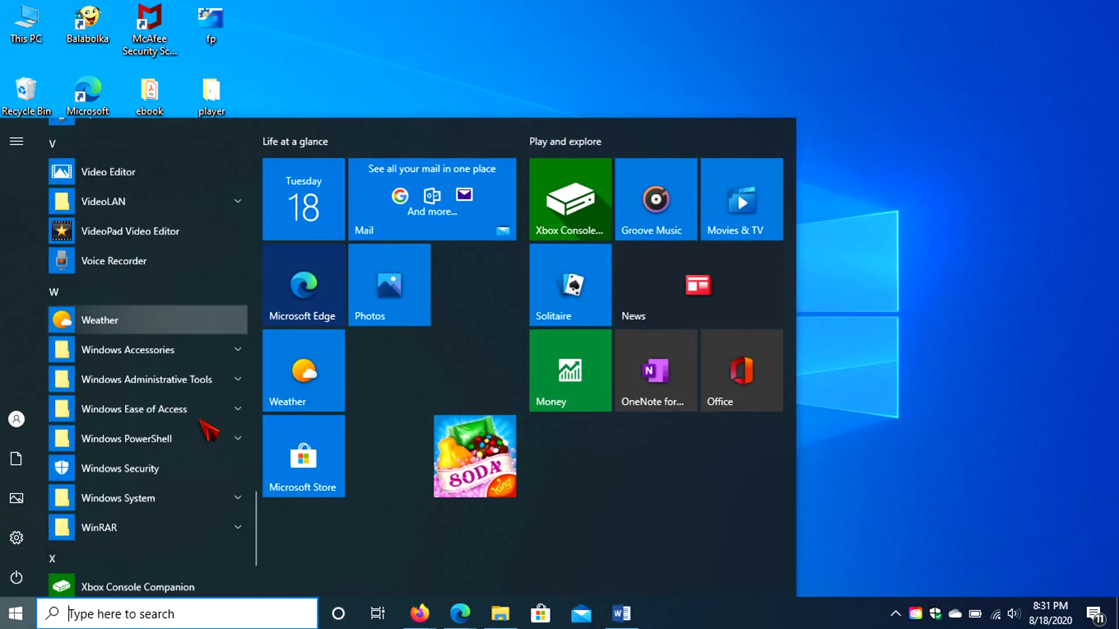
scroll(204, 430, down, 3)
click(191, 332)
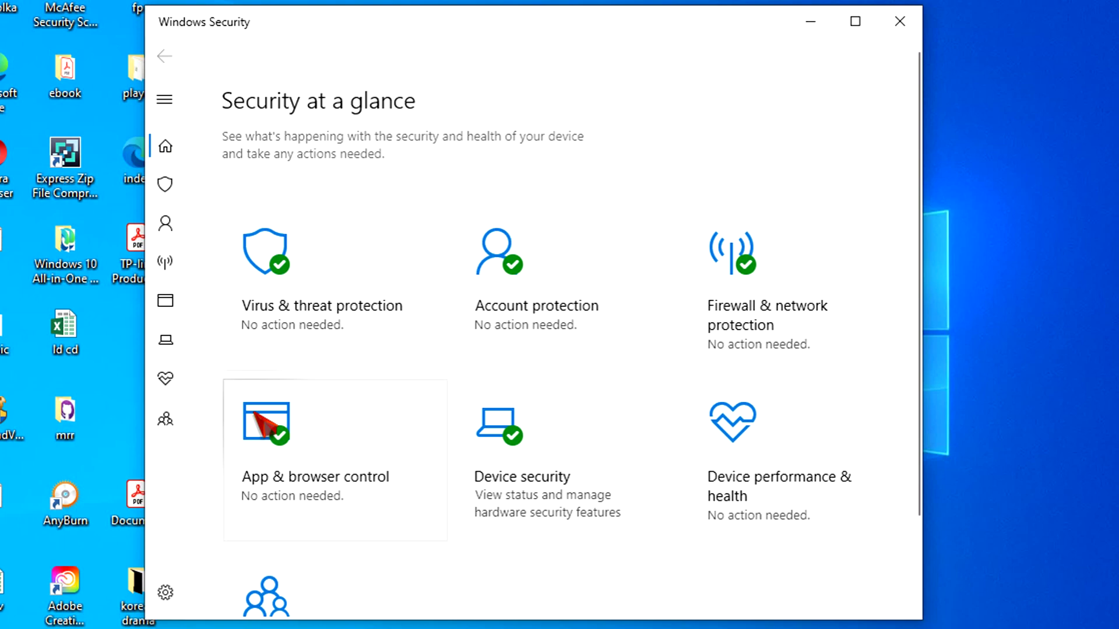
click(255, 413)
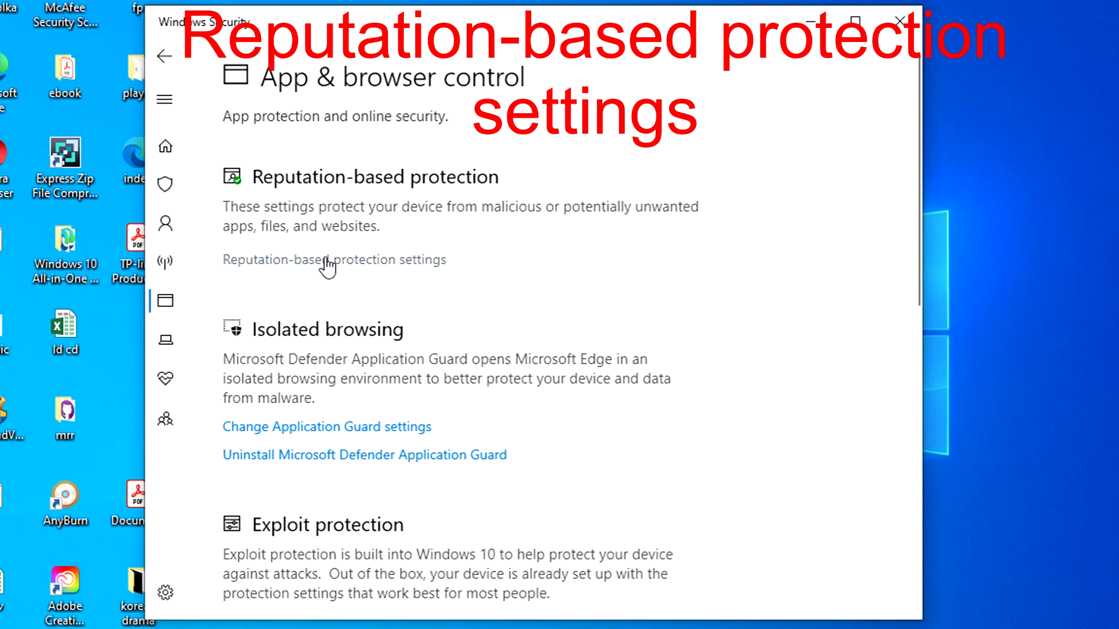
Open Reputation-based protection settings and review the SmartScreen and unwanted-app blocking toggles
click(328, 261)
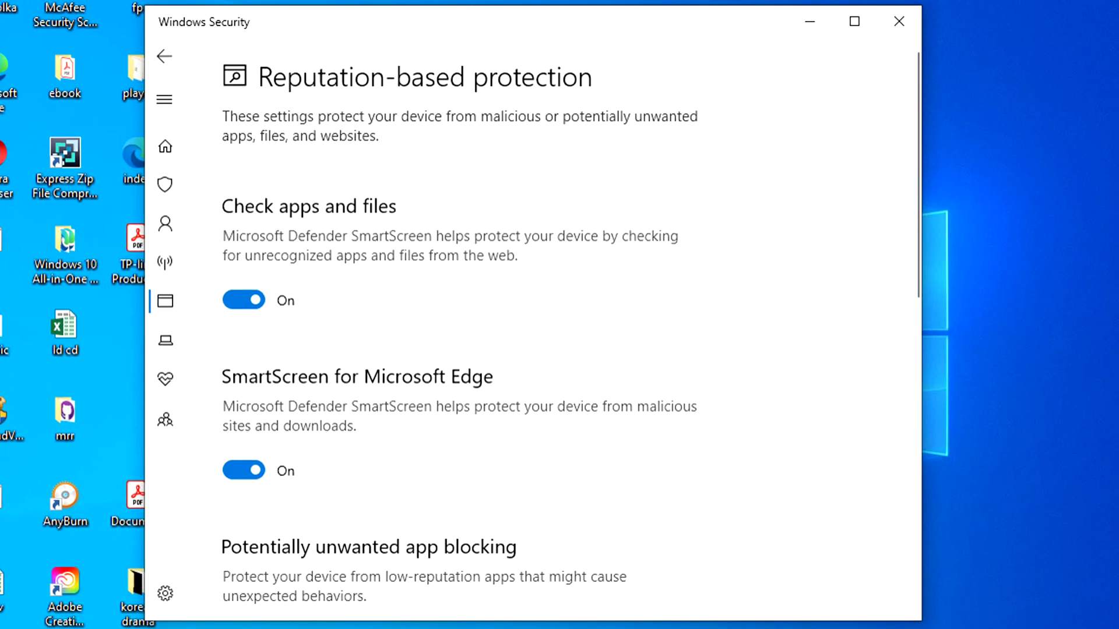
scroll(521, 244, down, 8)
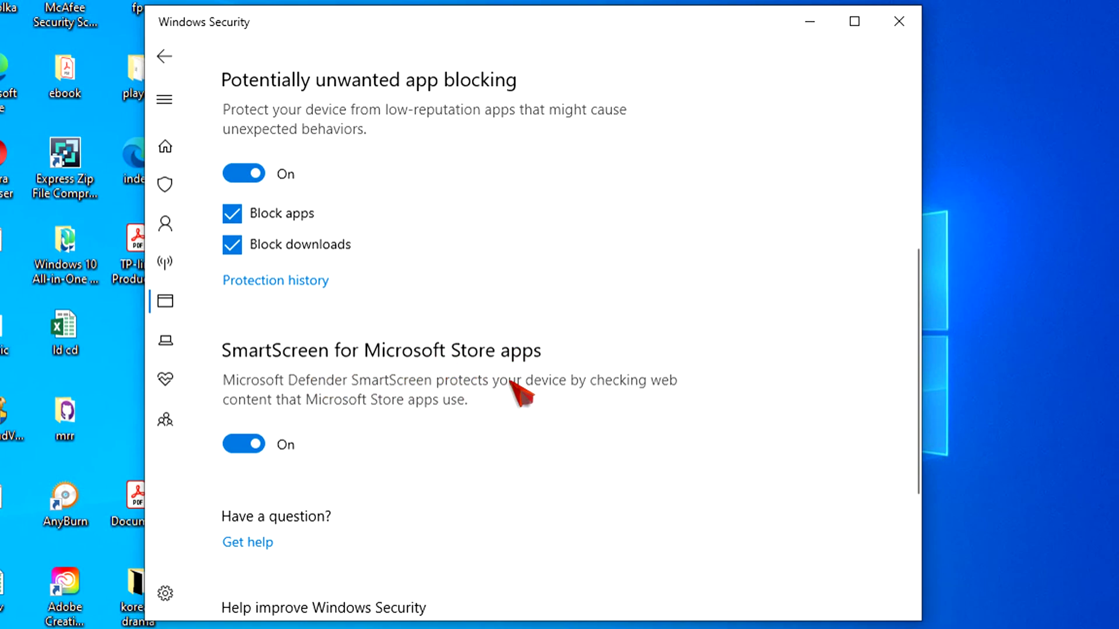
scroll(519, 385, up, 8)
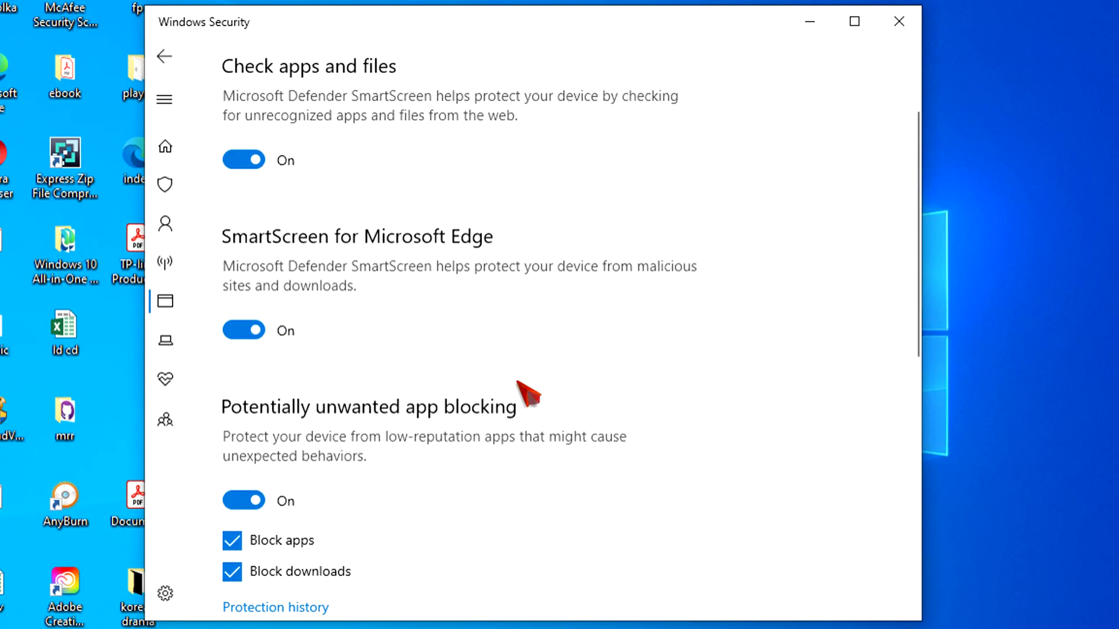
scroll(352, 457, down, 4)
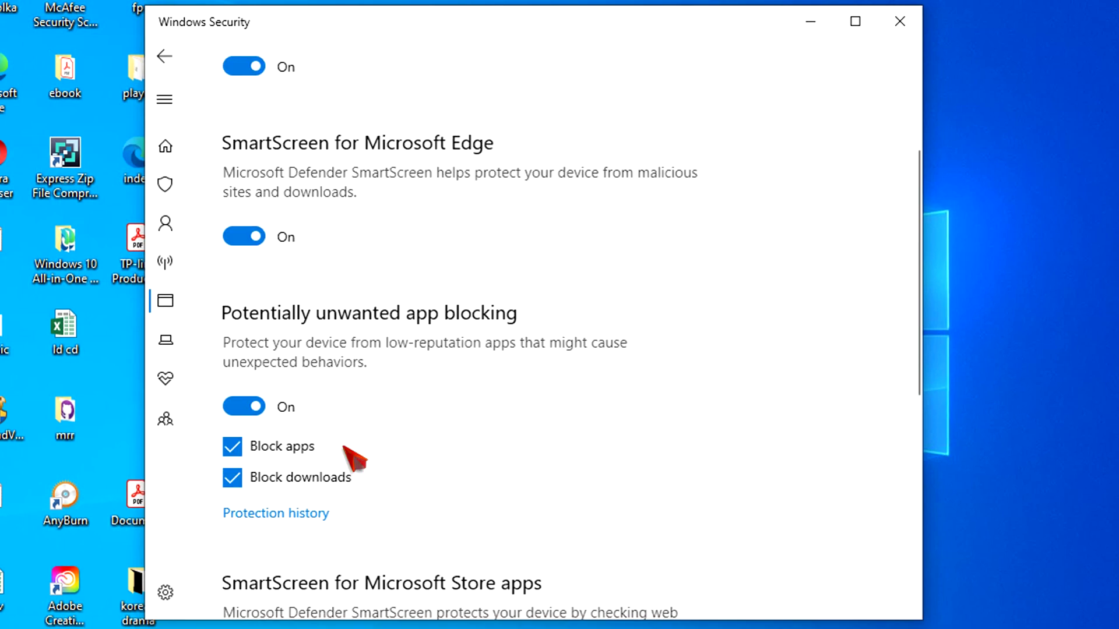
Turn SmartScreen for Microsoft Edge off and return to Security at a glance
click(243, 237)
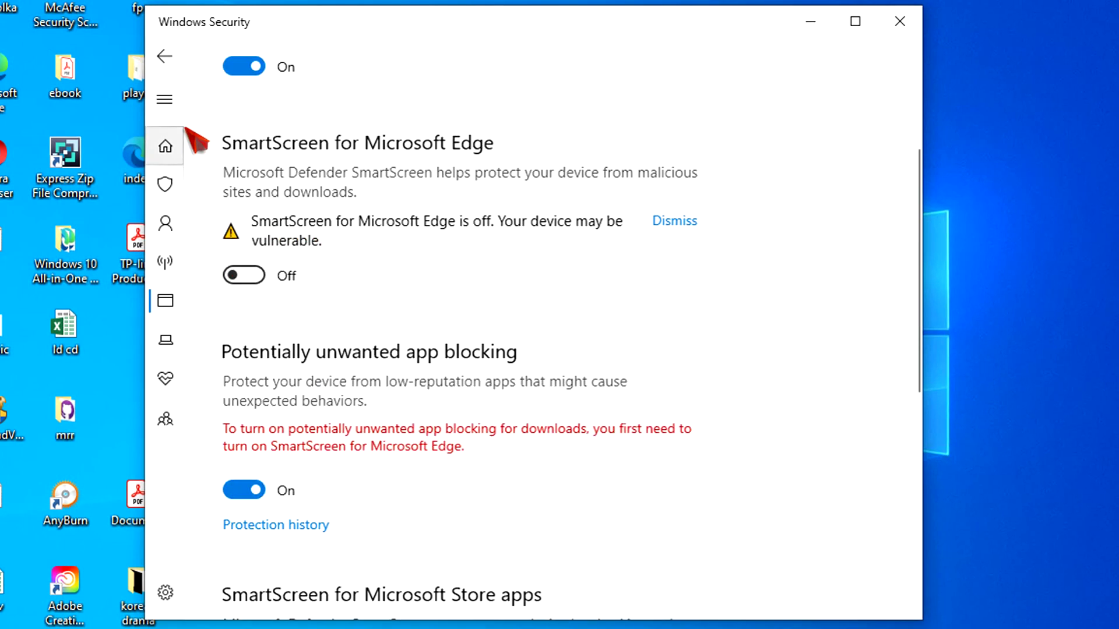
click(168, 58)
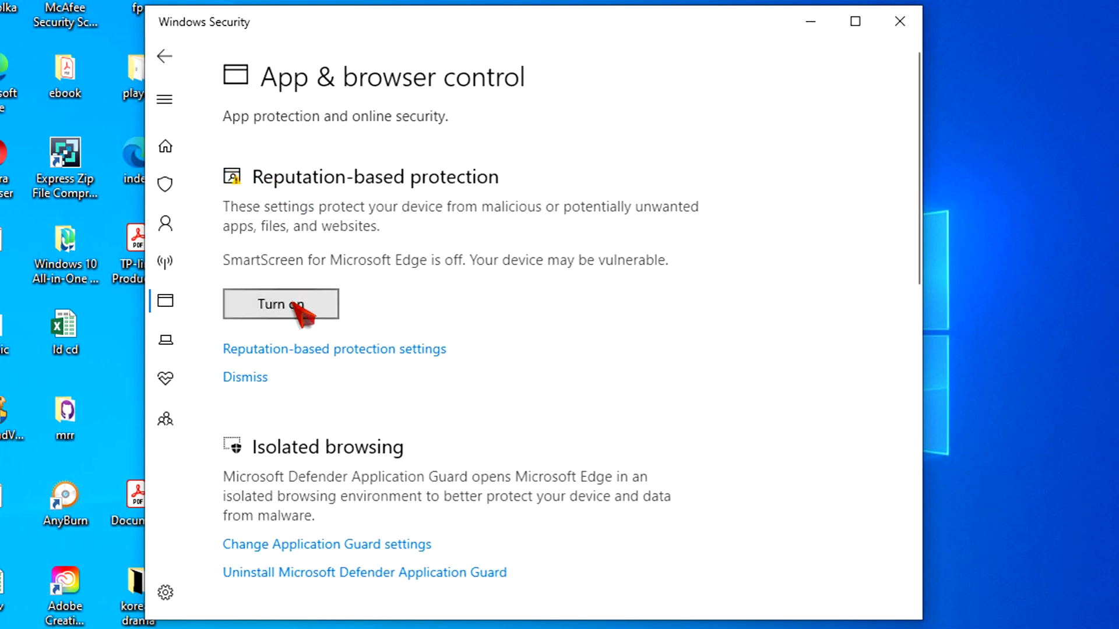
click(164, 58)
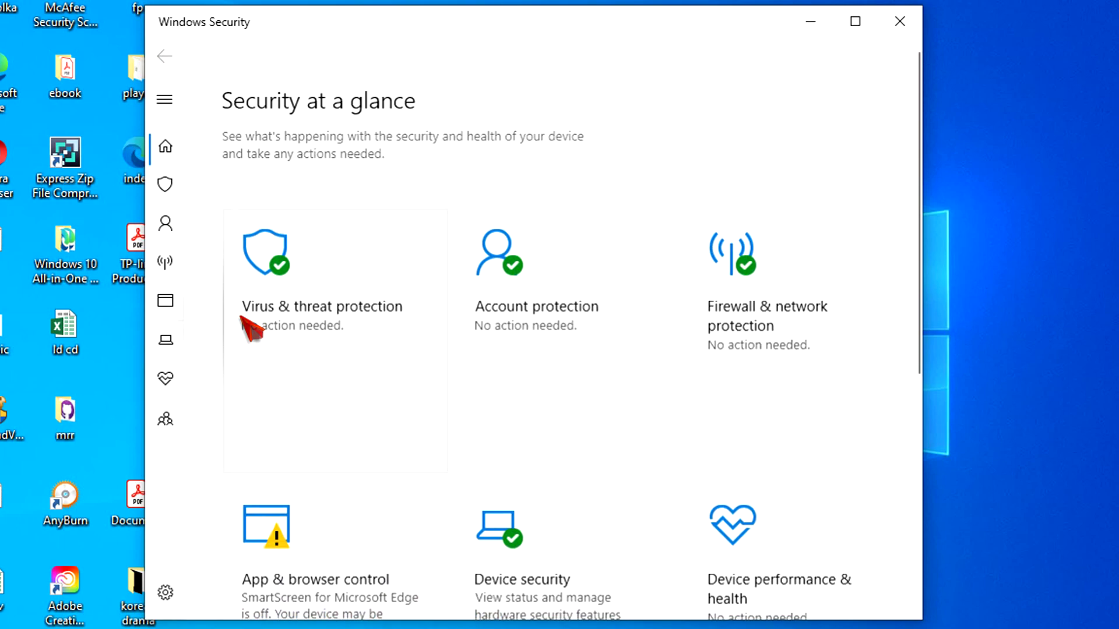
scroll(286, 551, down, 5)
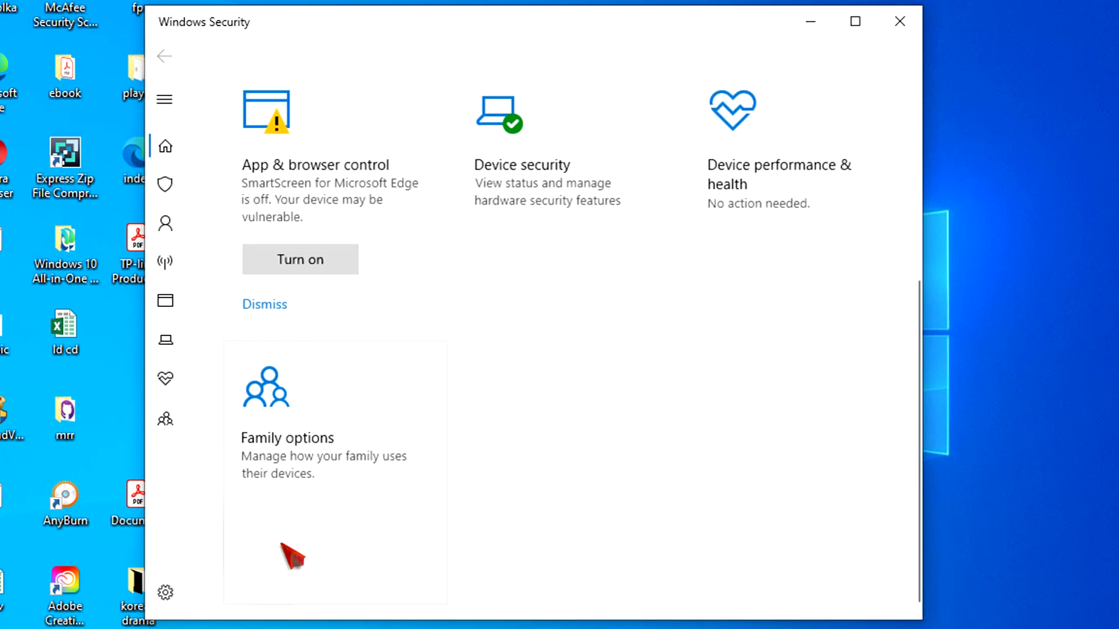
Turn SmartScreen for Microsoft Edge back on from App & browser control, then return home
click(267, 125)
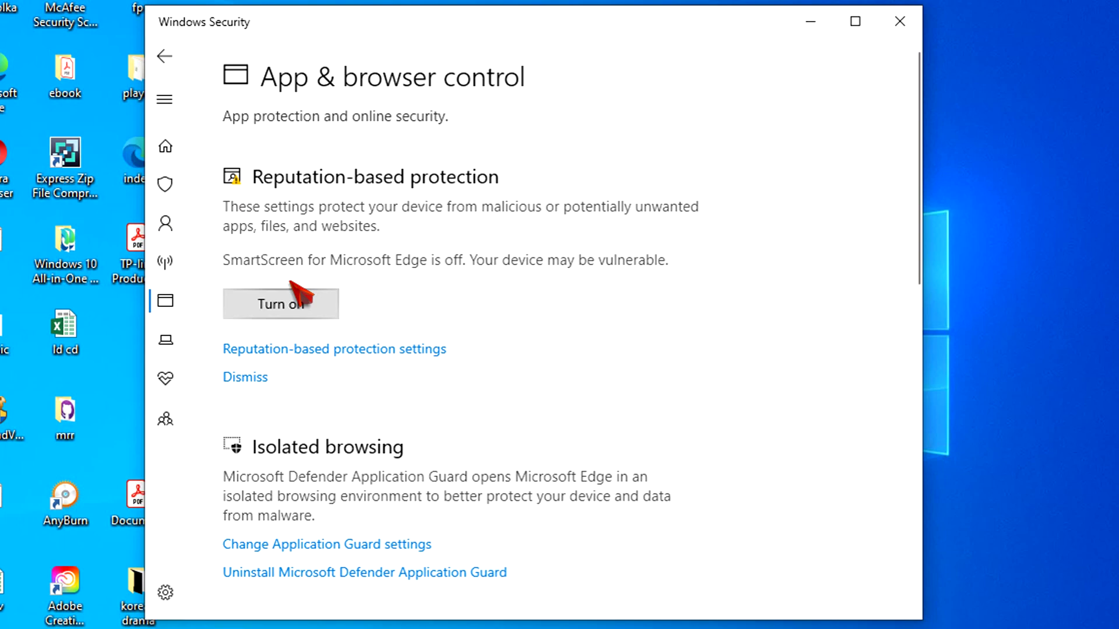
click(306, 308)
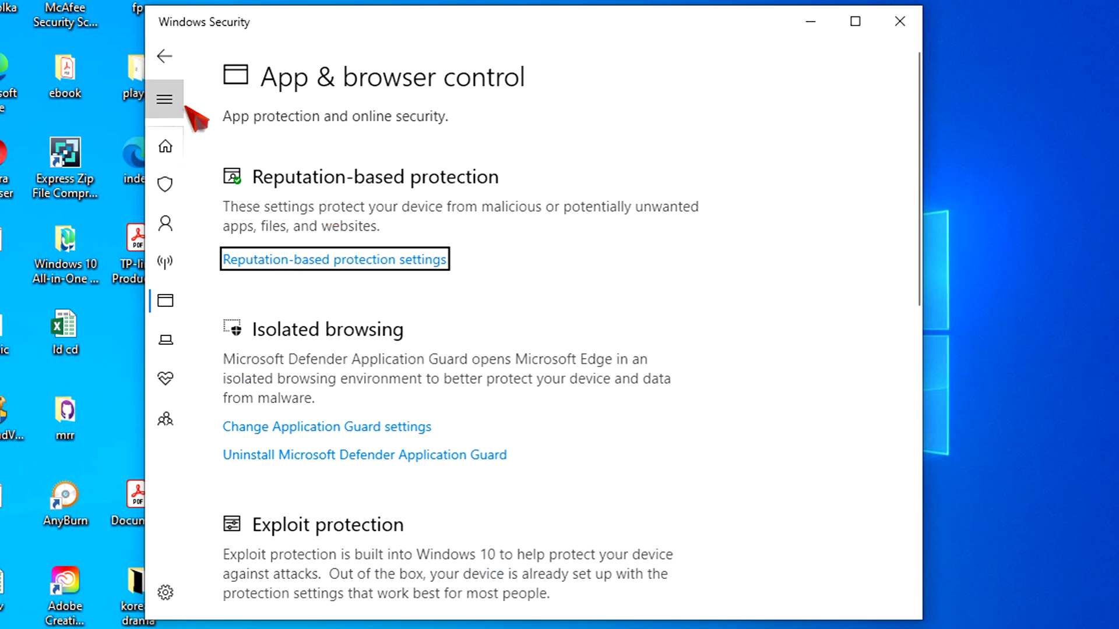
click(164, 56)
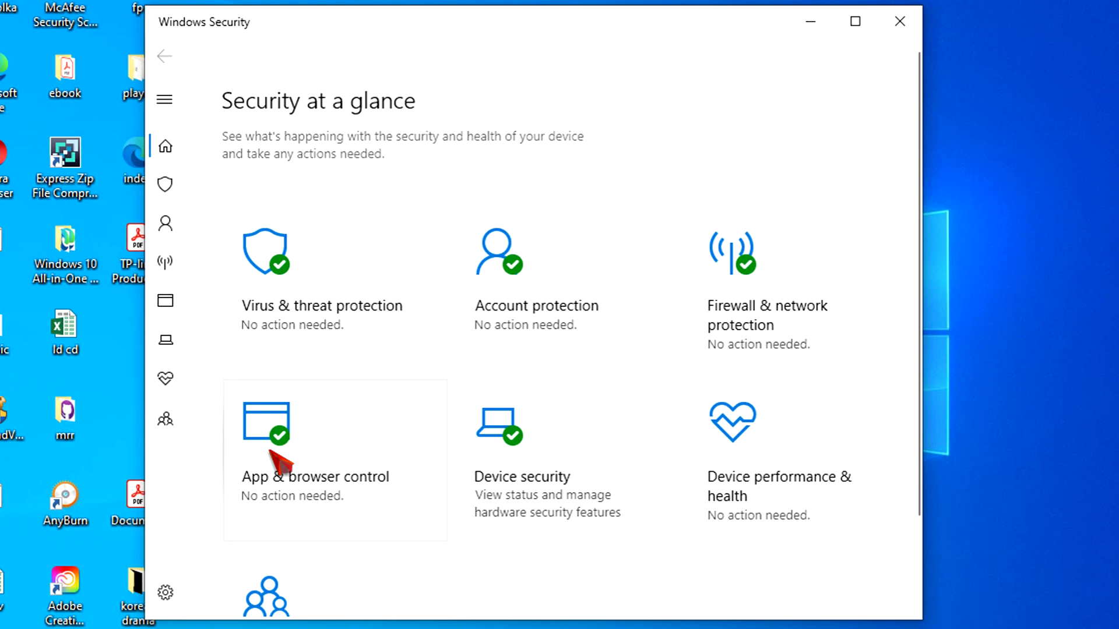
Open App & browser control from the Security at a glance page
click(271, 452)
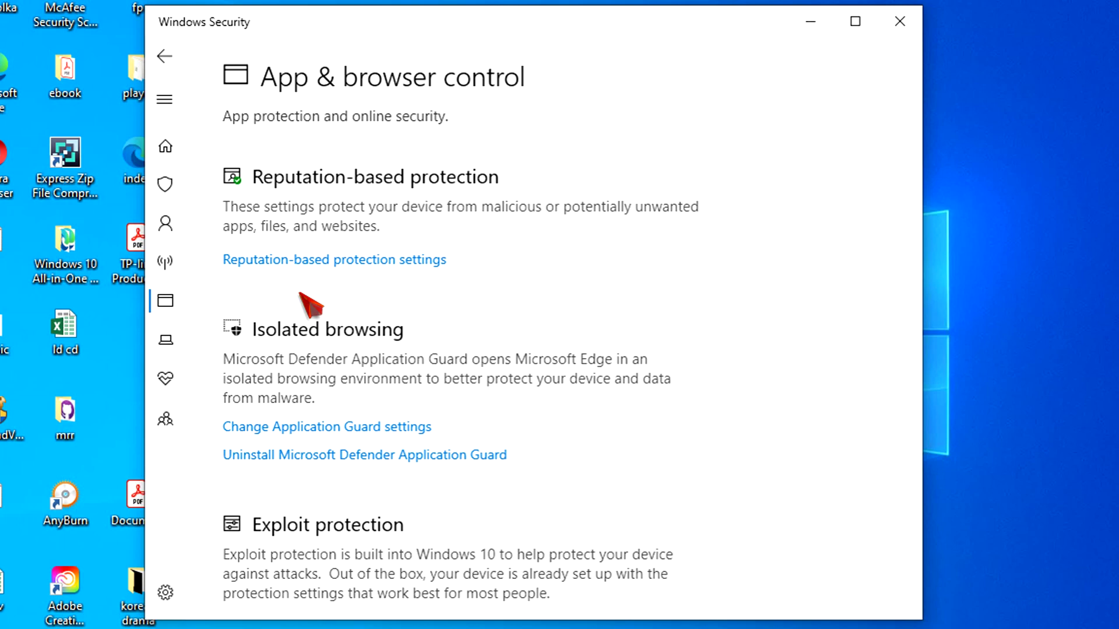
Turn on Camera and microphone access in the Application Guard settings for Microsoft Edge
click(378, 428)
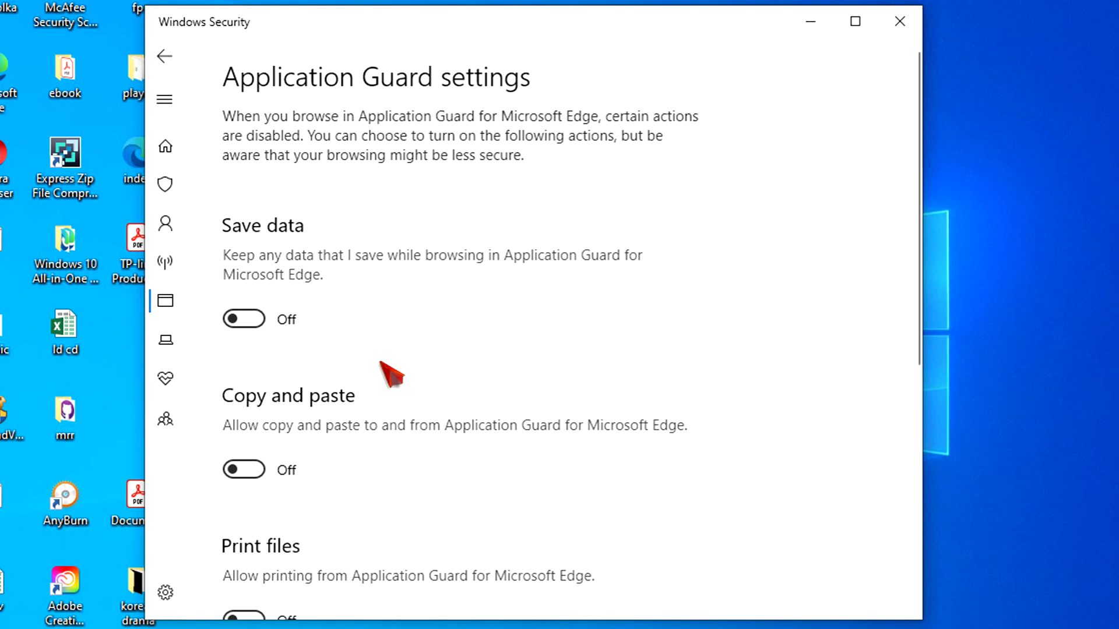
scroll(303, 262, down, 5)
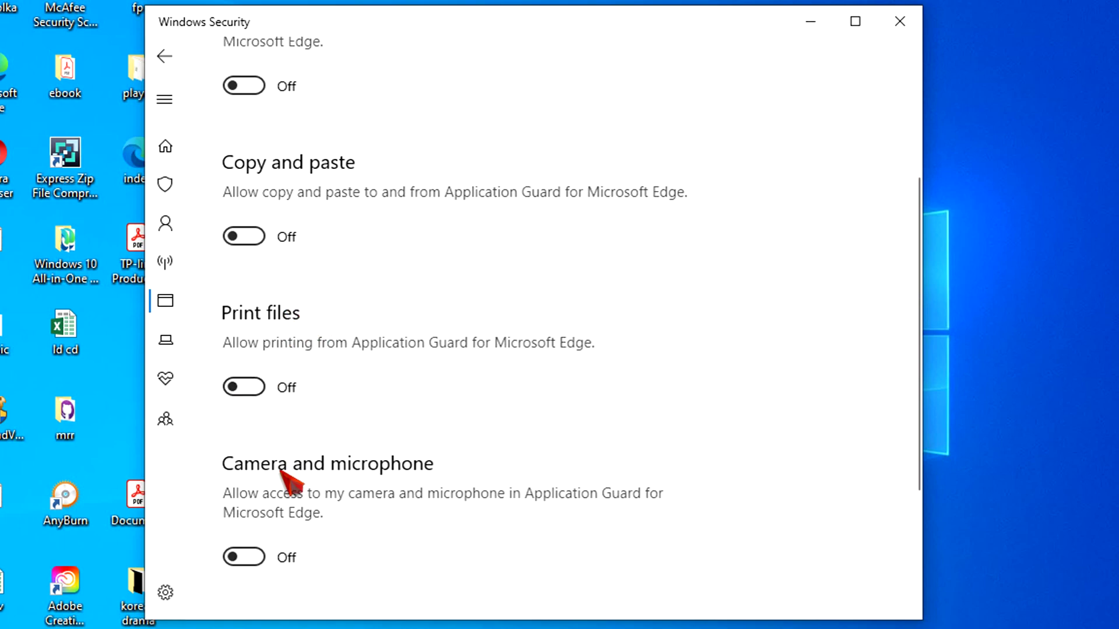
scroll(303, 513, down, 2)
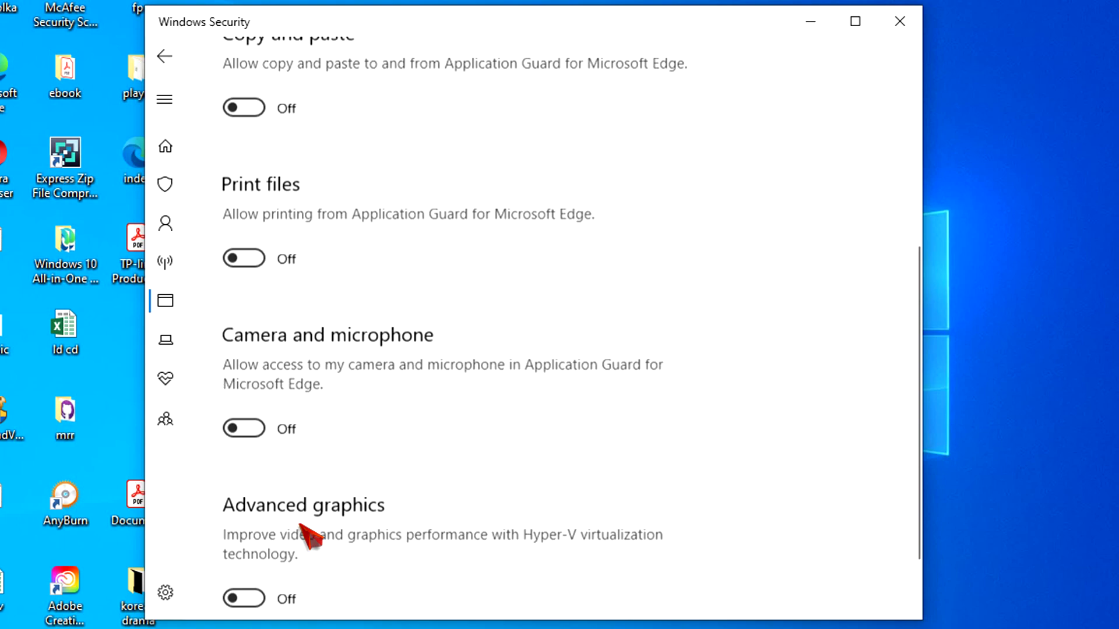
scroll(308, 536, down, 2)
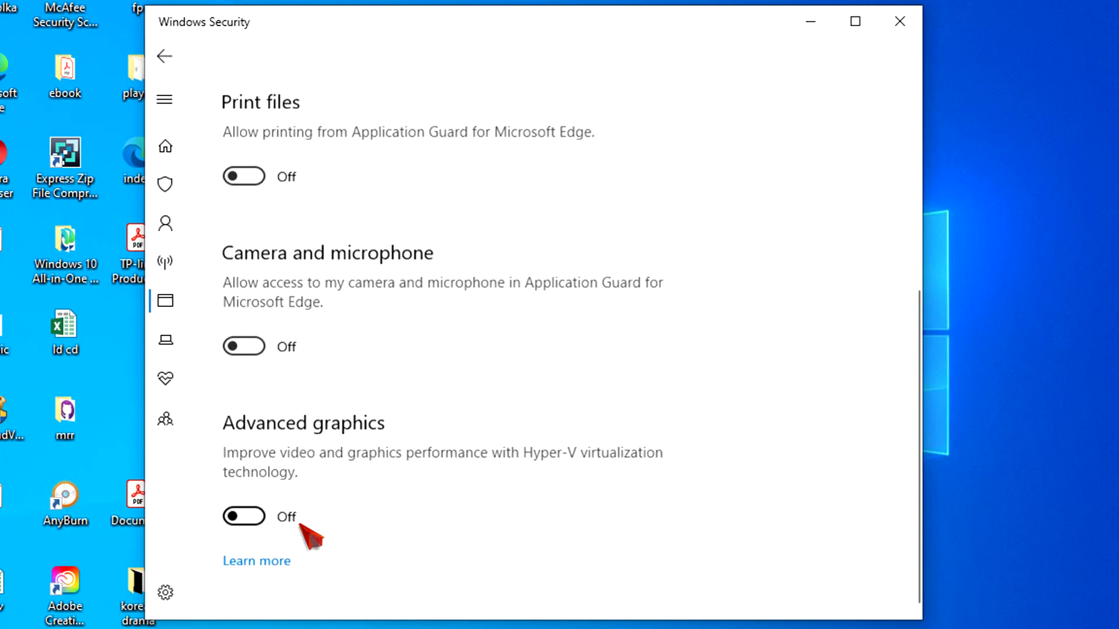
click(257, 348)
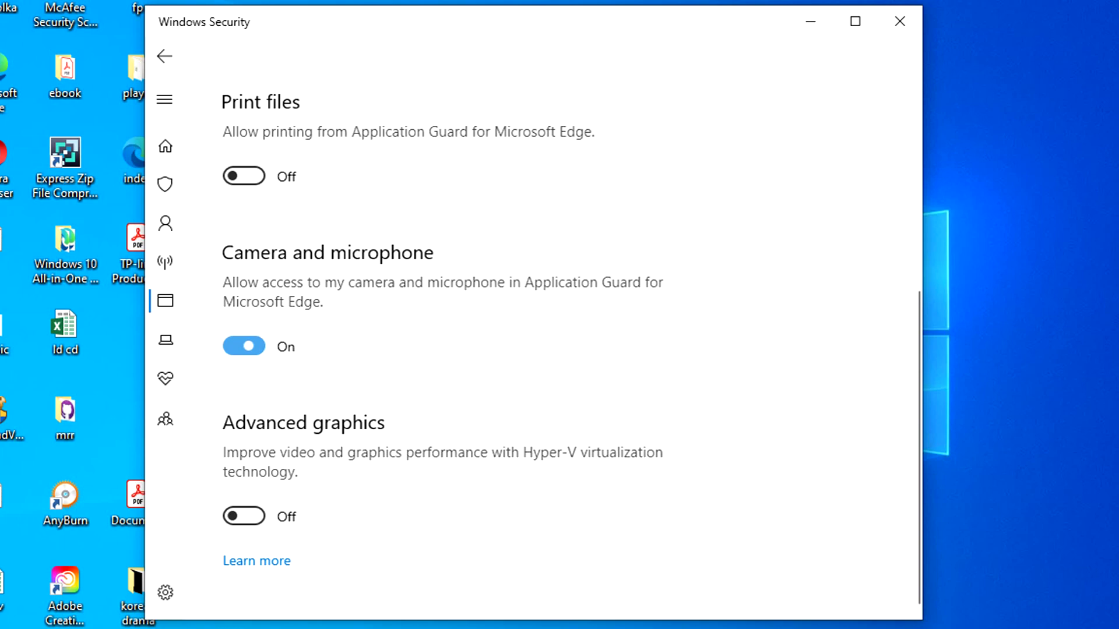
scroll(352, 429, down, 1)
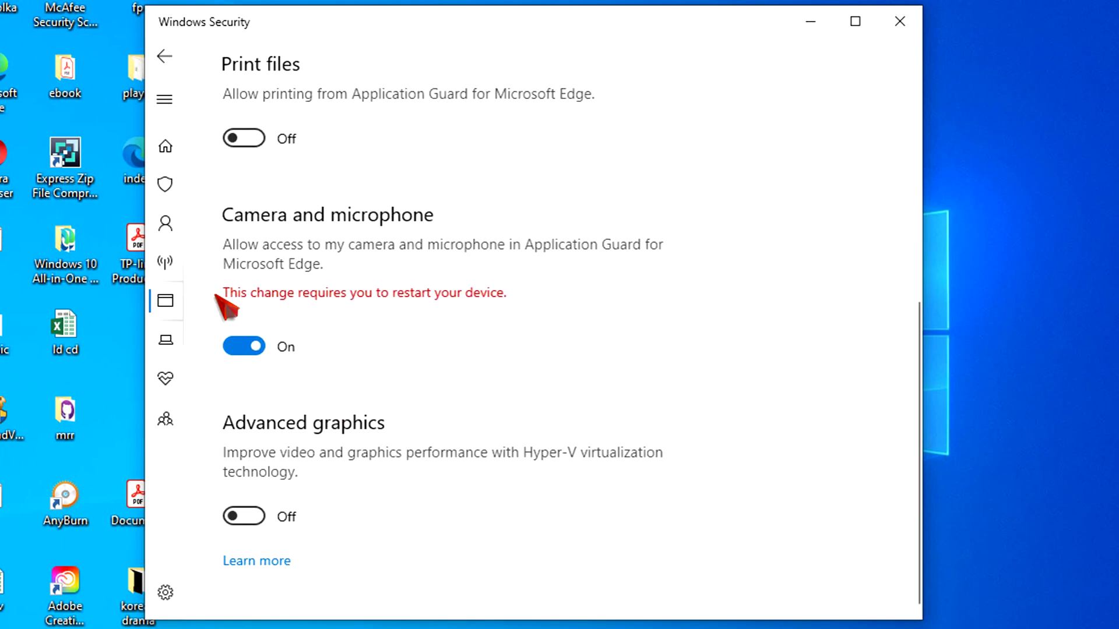
Go back to App & browser control and scroll to the Exploit protection section
click(165, 57)
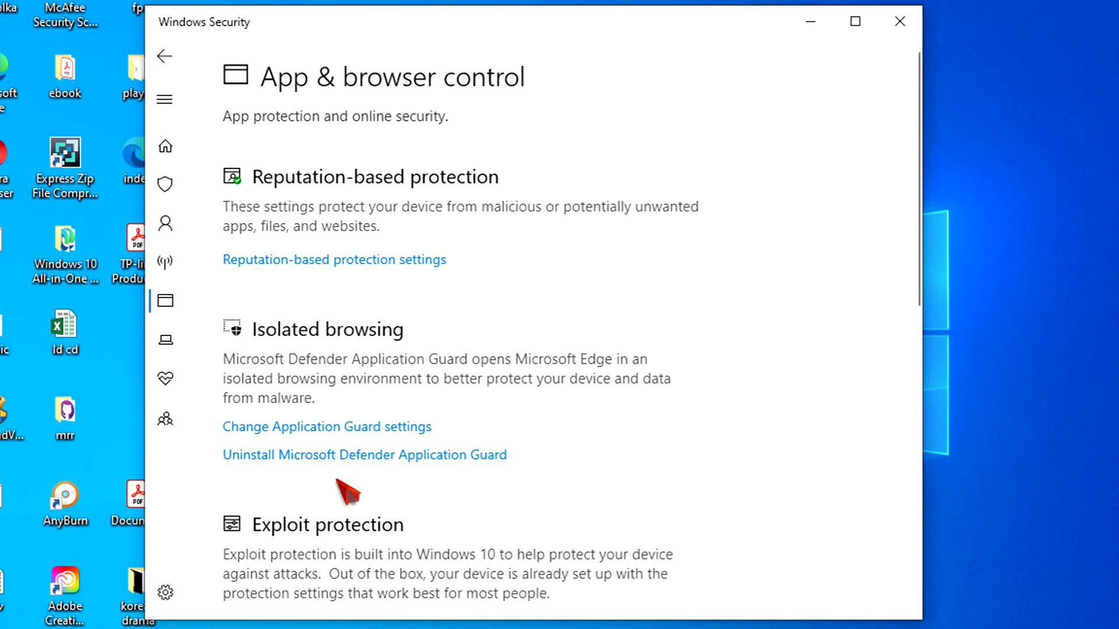
scroll(336, 479, down, 4)
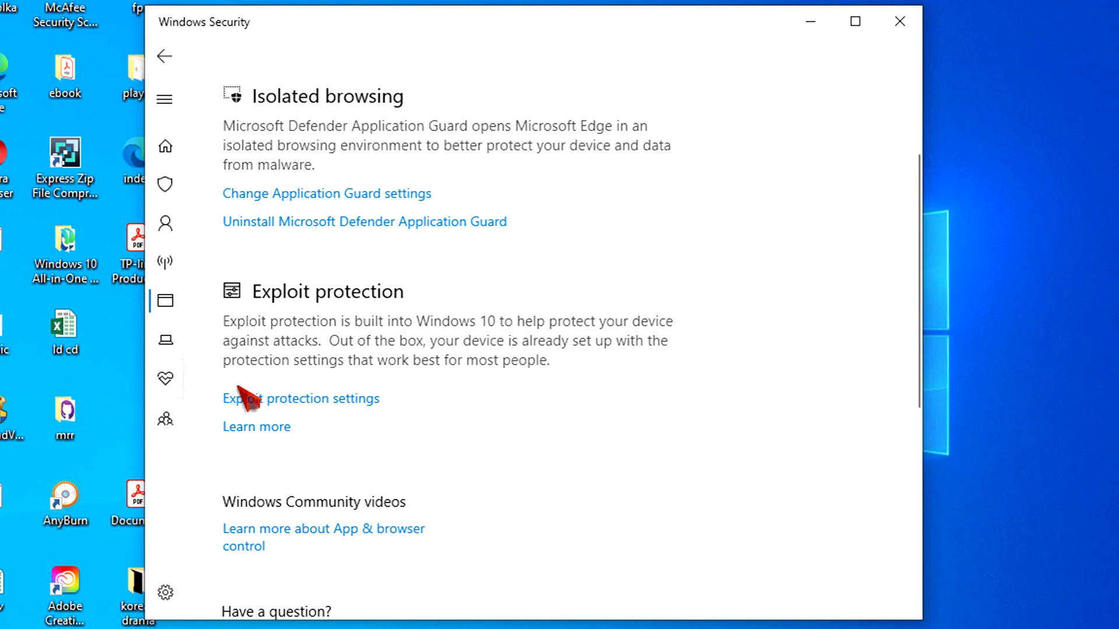
Override Block low integrity images for MiracastView.exe, set it On with Audit only, and apply
click(358, 401)
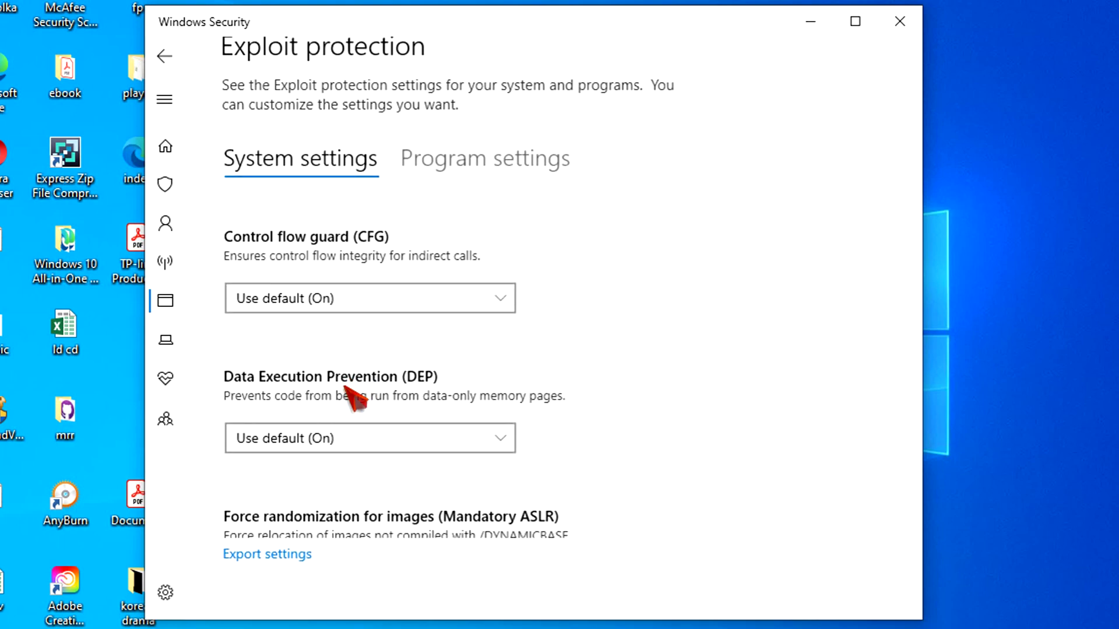
click(499, 163)
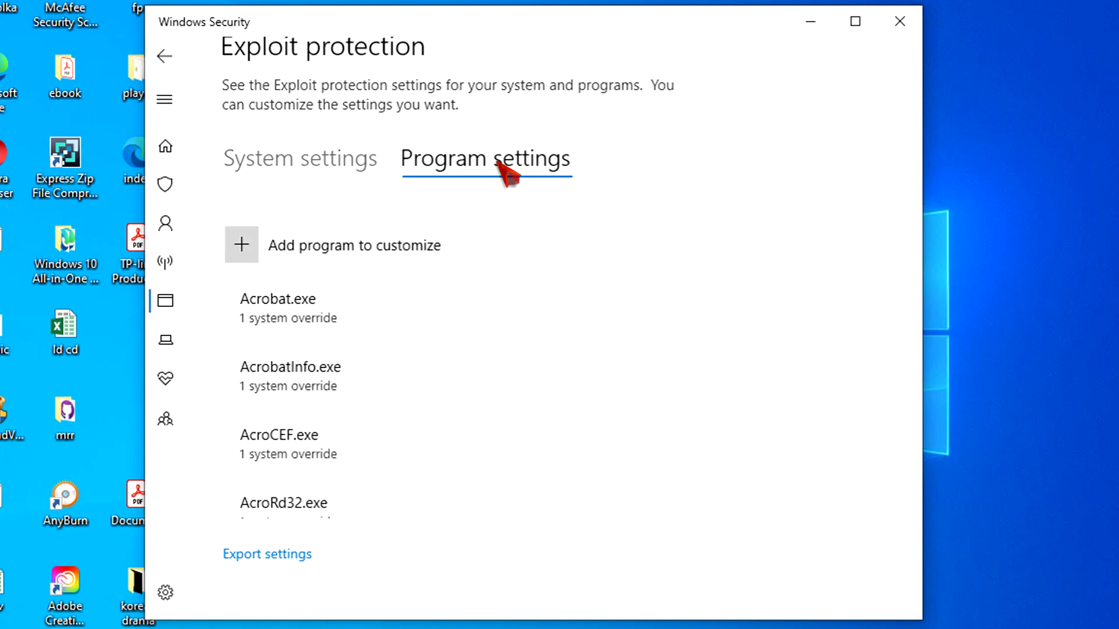
scroll(347, 396, down, 6)
scroll(341, 455, down, 5)
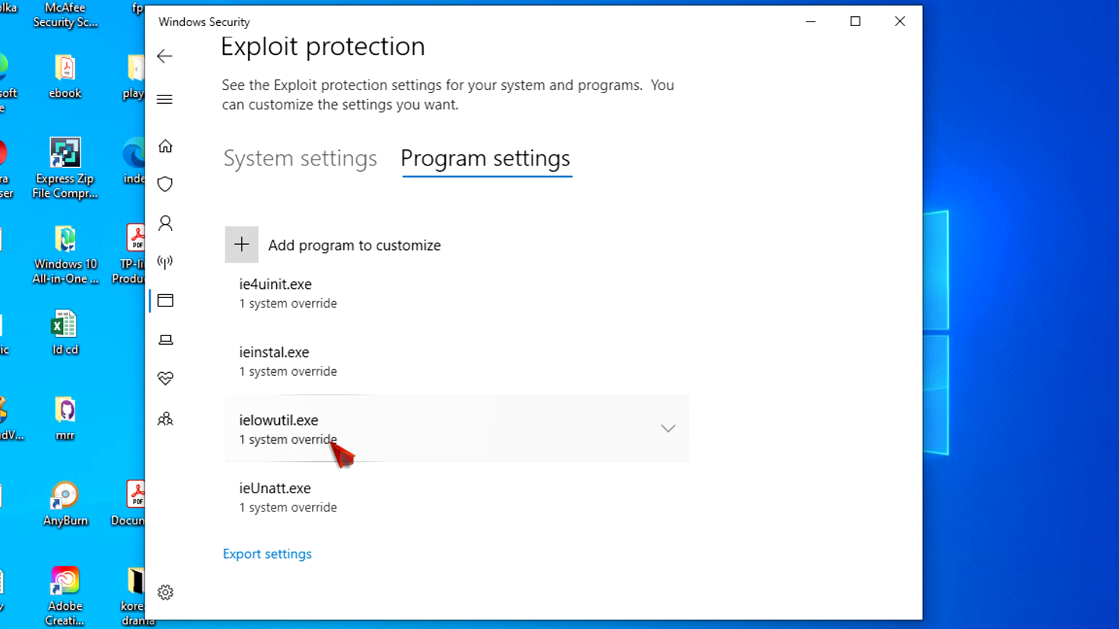
click(340, 450)
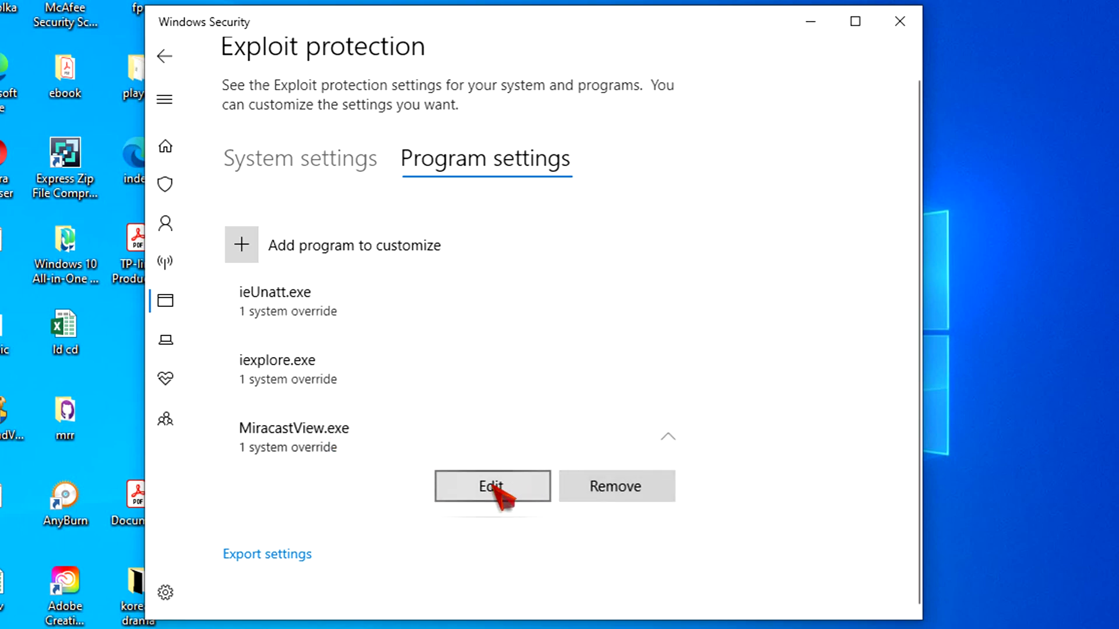
click(494, 489)
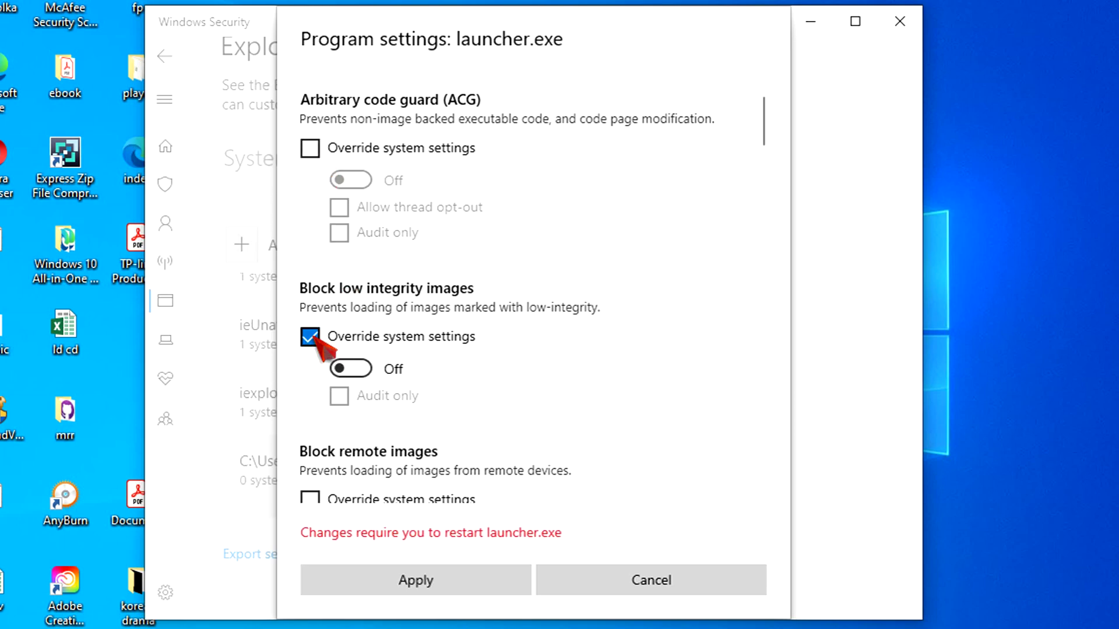
click(349, 368)
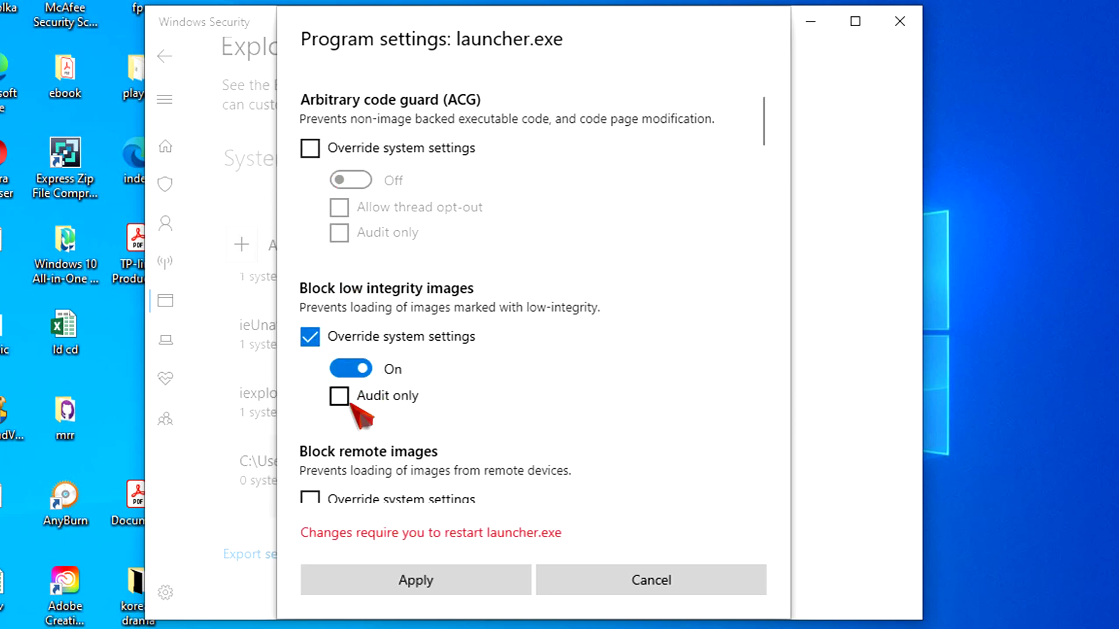
click(346, 406)
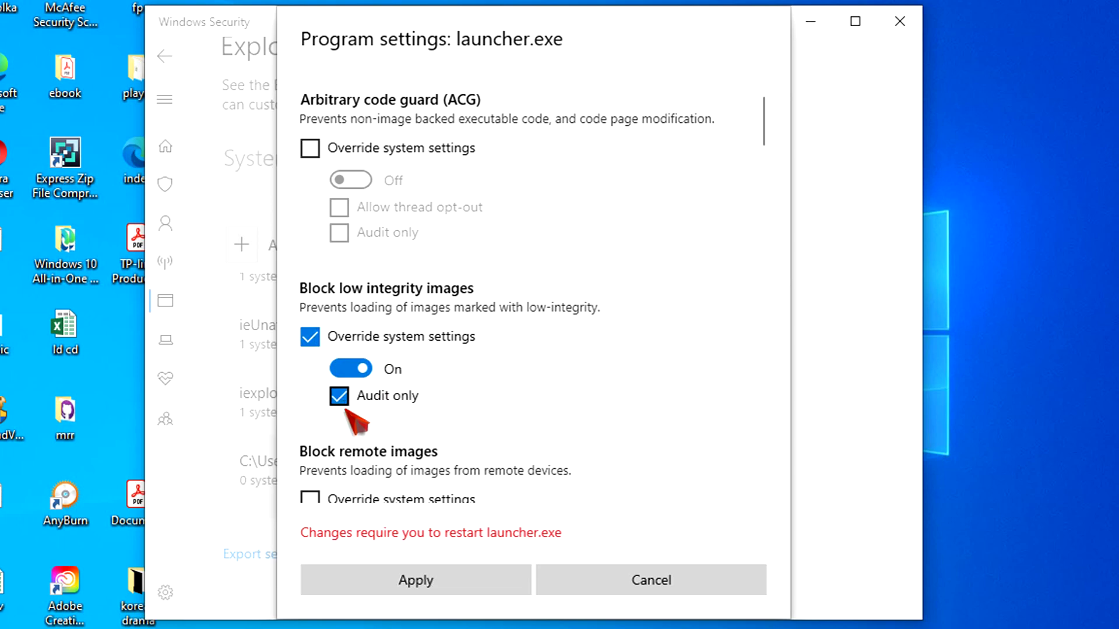
click(442, 582)
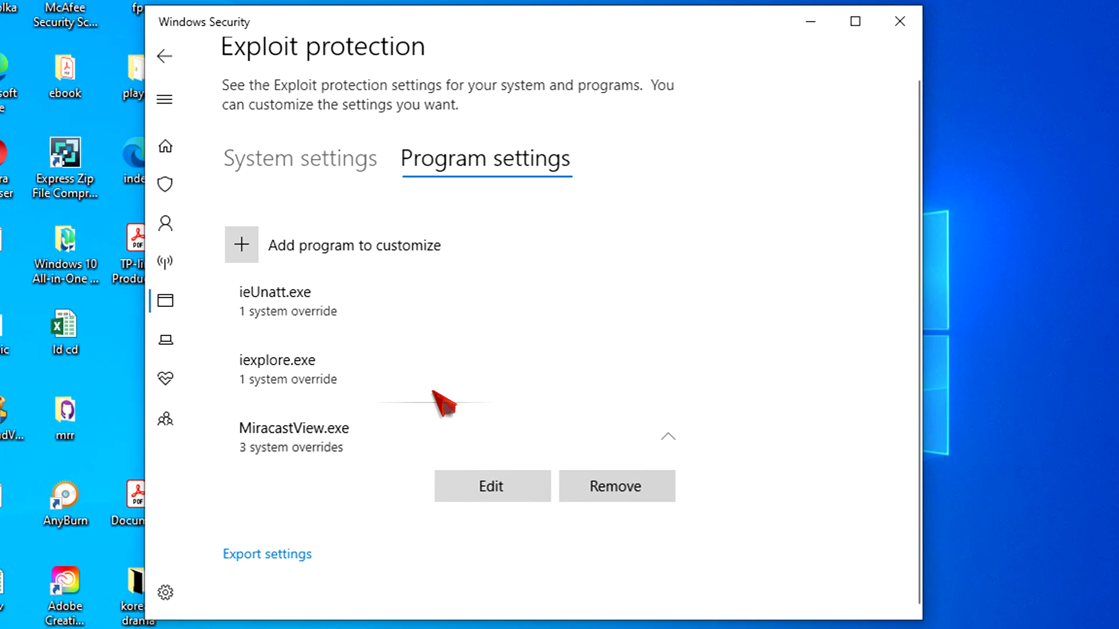
Start adding a program by name, cancel the prompt, and reopen the add-program choices
click(243, 245)
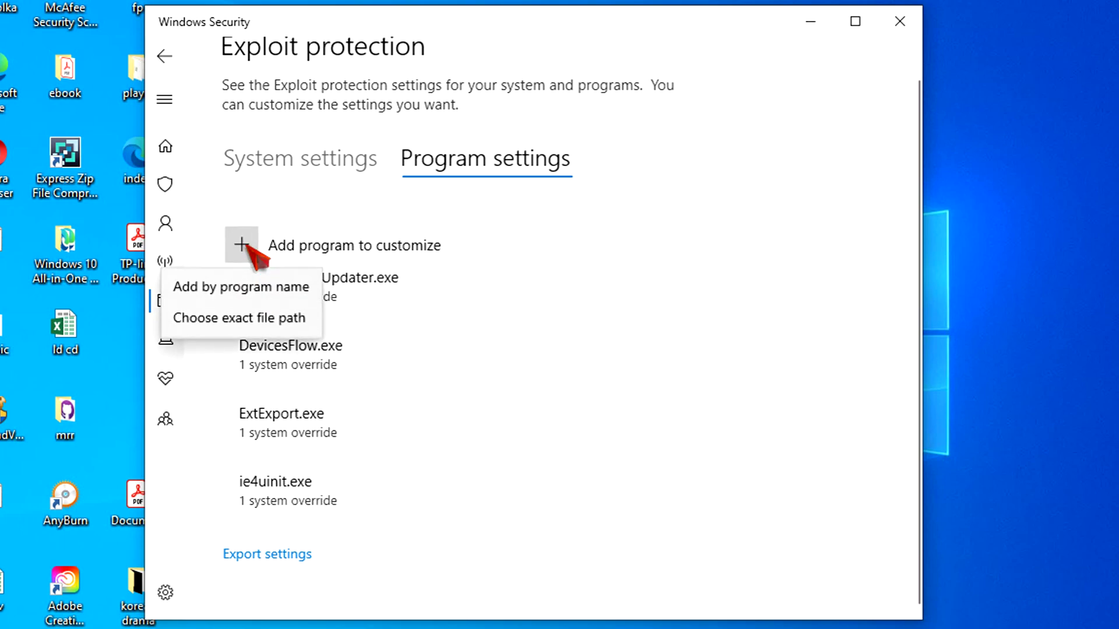
click(250, 291)
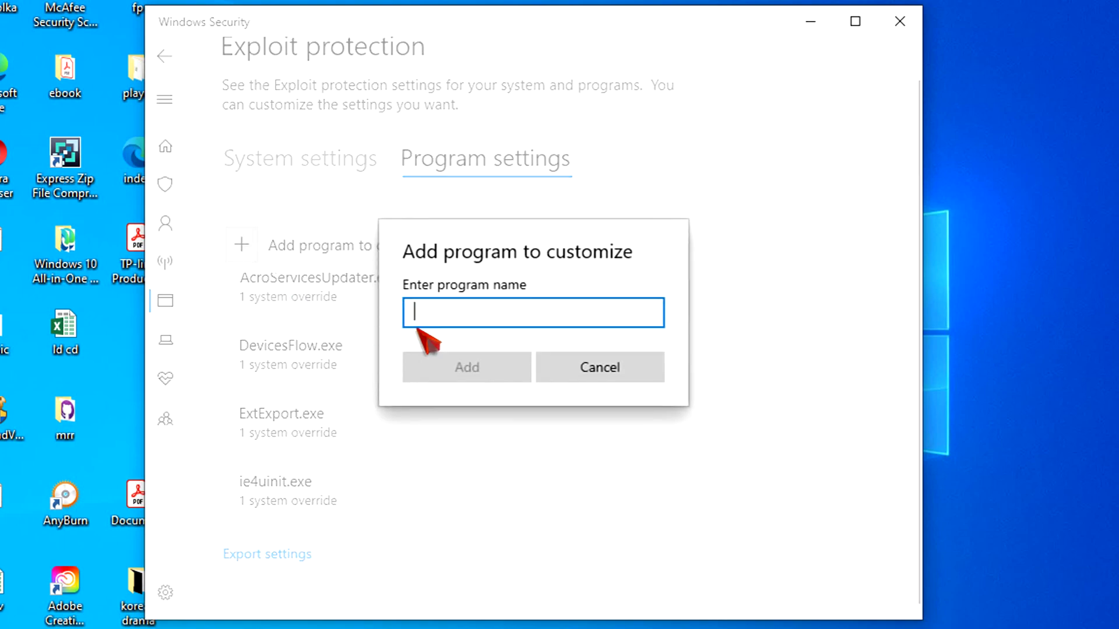
click(577, 364)
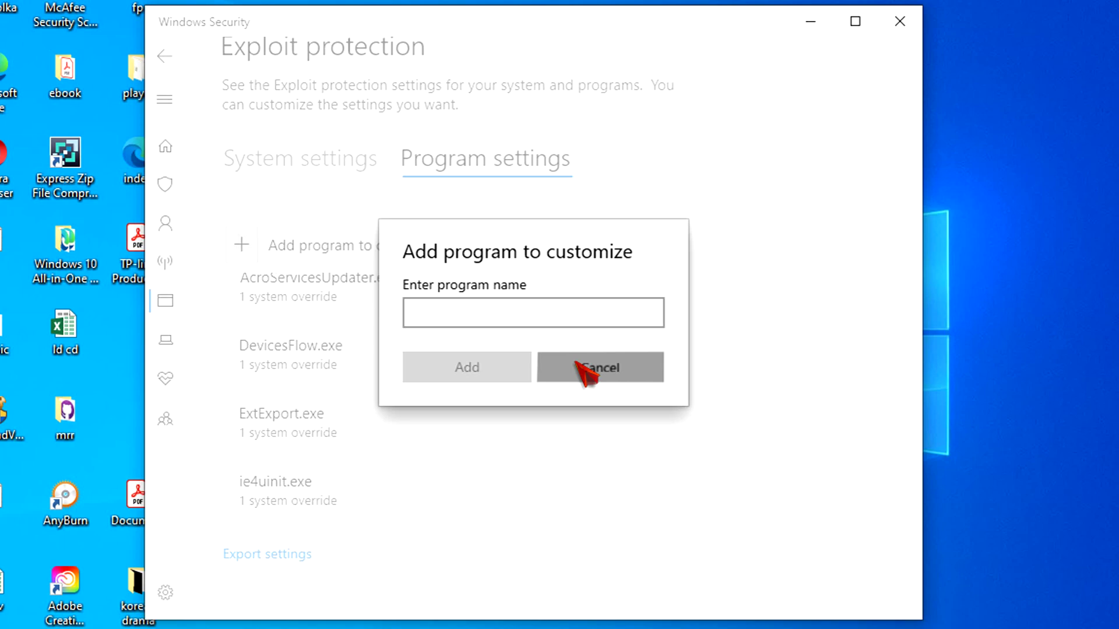
click(576, 364)
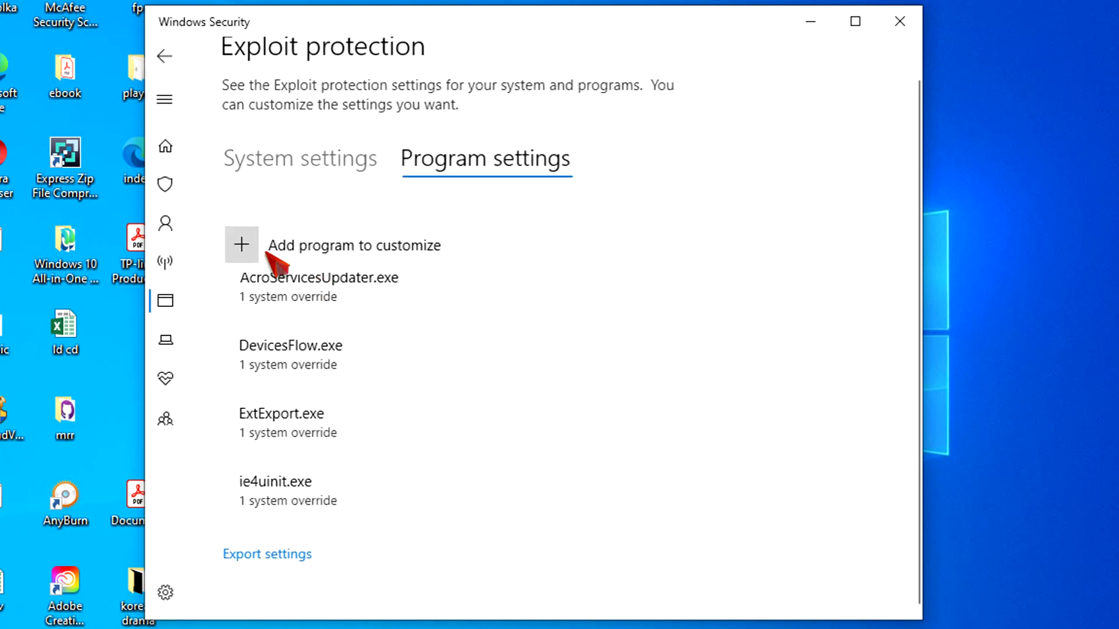
click(245, 250)
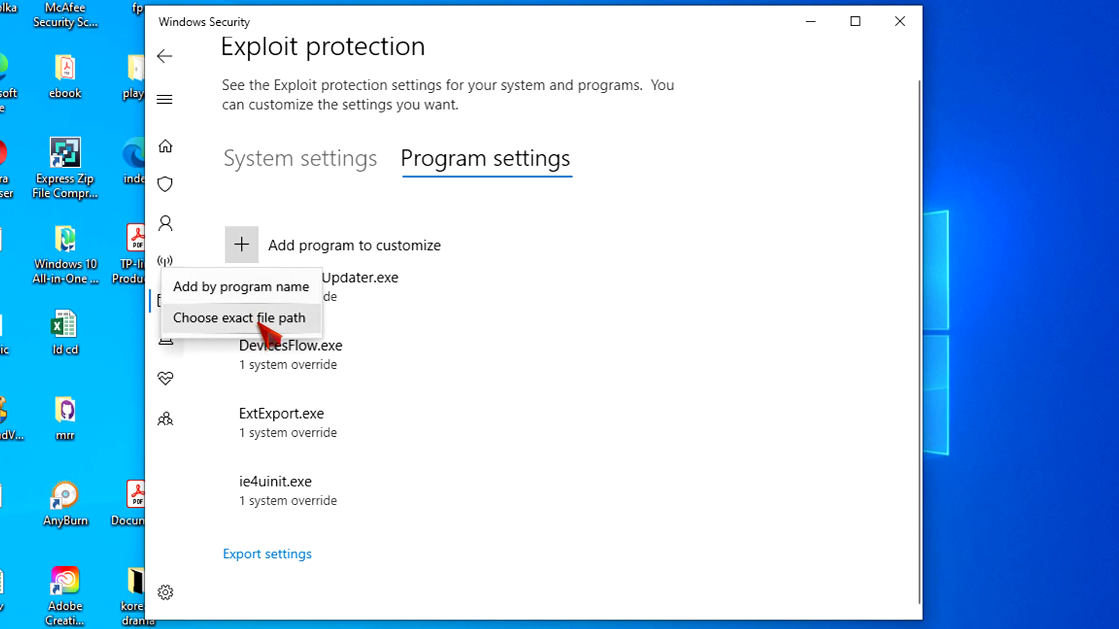
Add Opera's launcher.exe by exact file path with Block low integrity images on, audit only
click(262, 317)
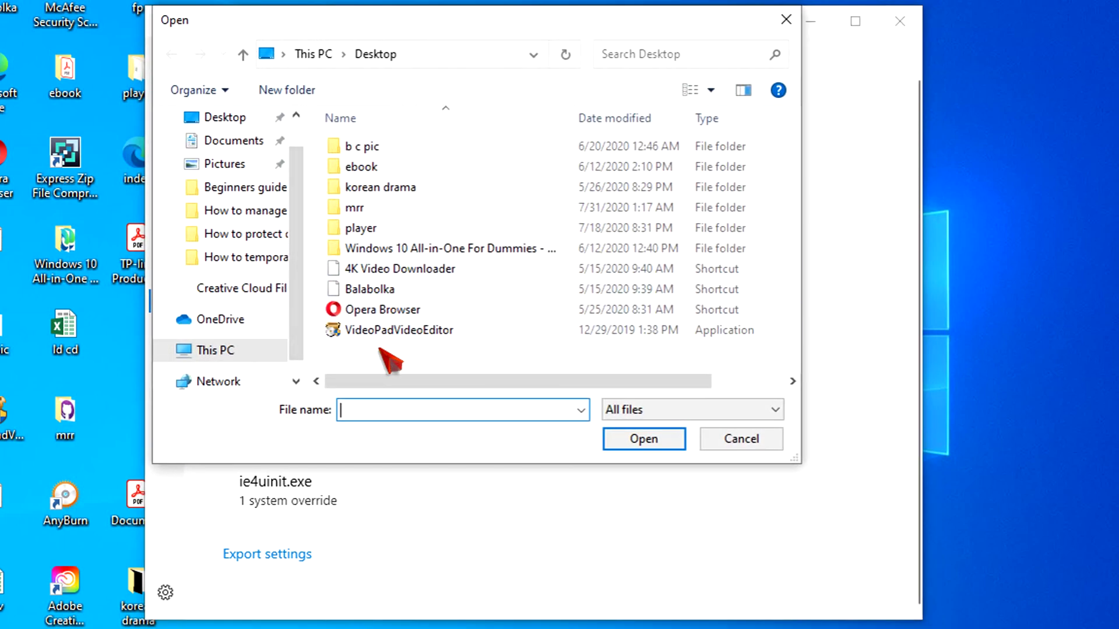
click(376, 312)
click(644, 439)
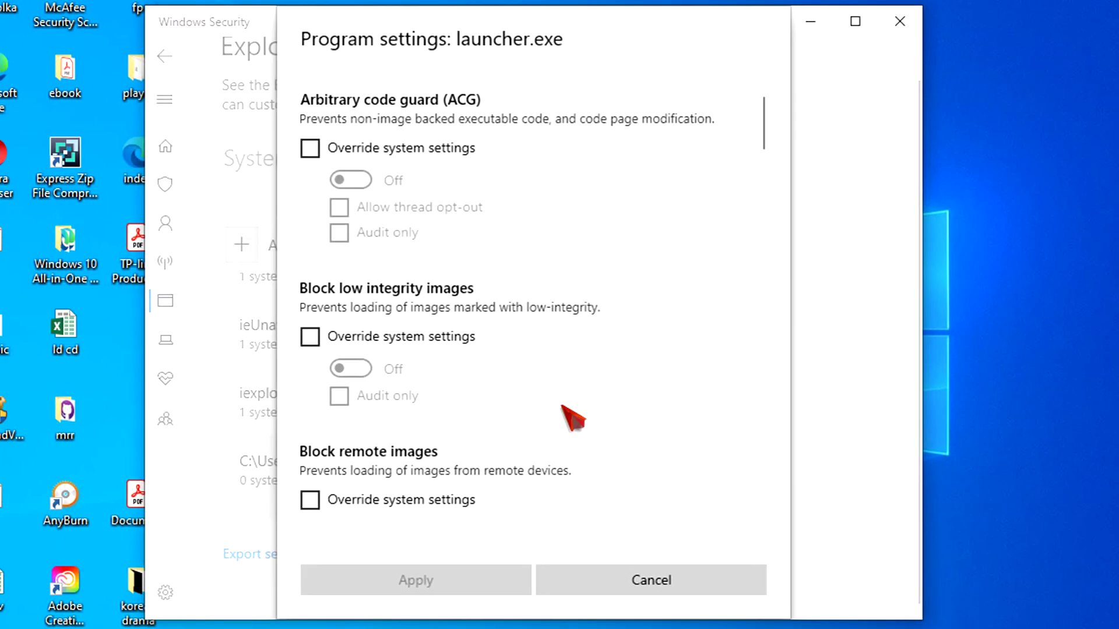
click(310, 336)
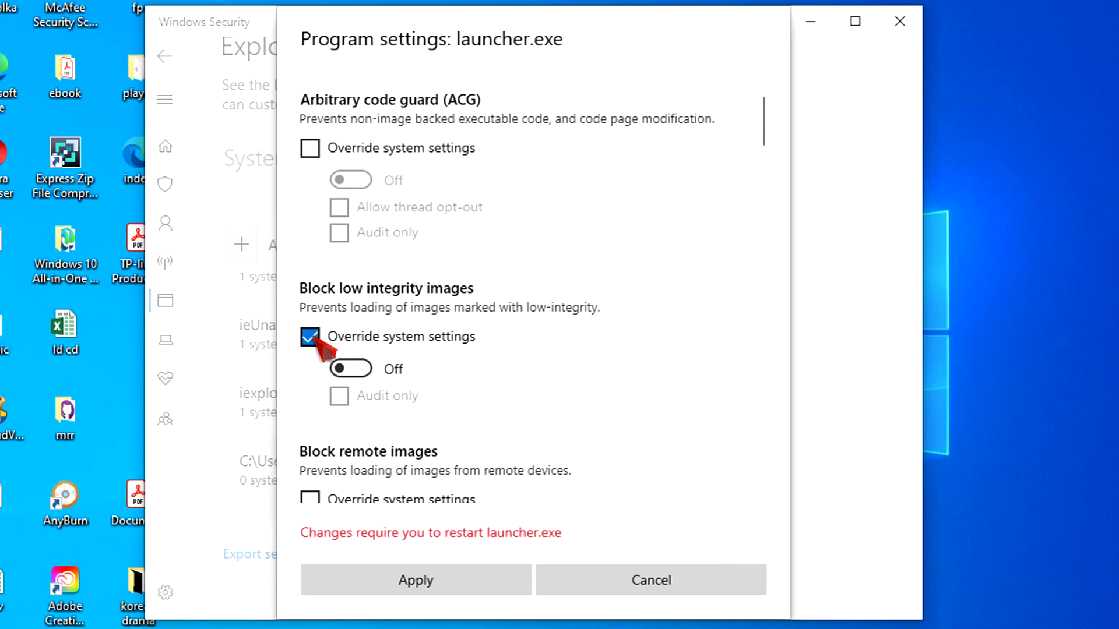
click(344, 368)
click(340, 397)
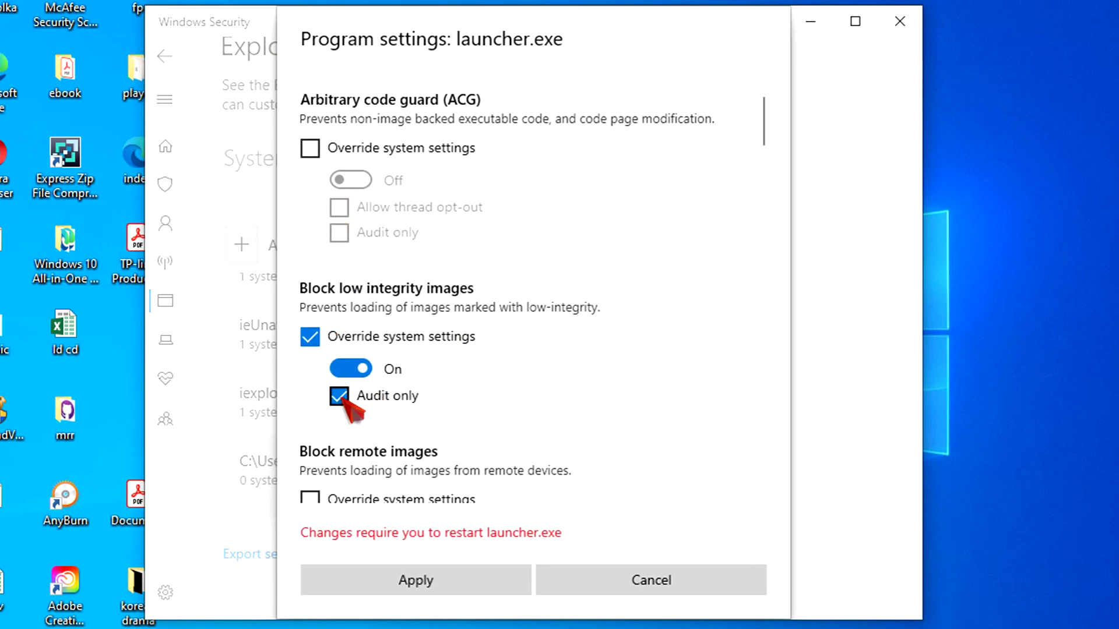
click(441, 581)
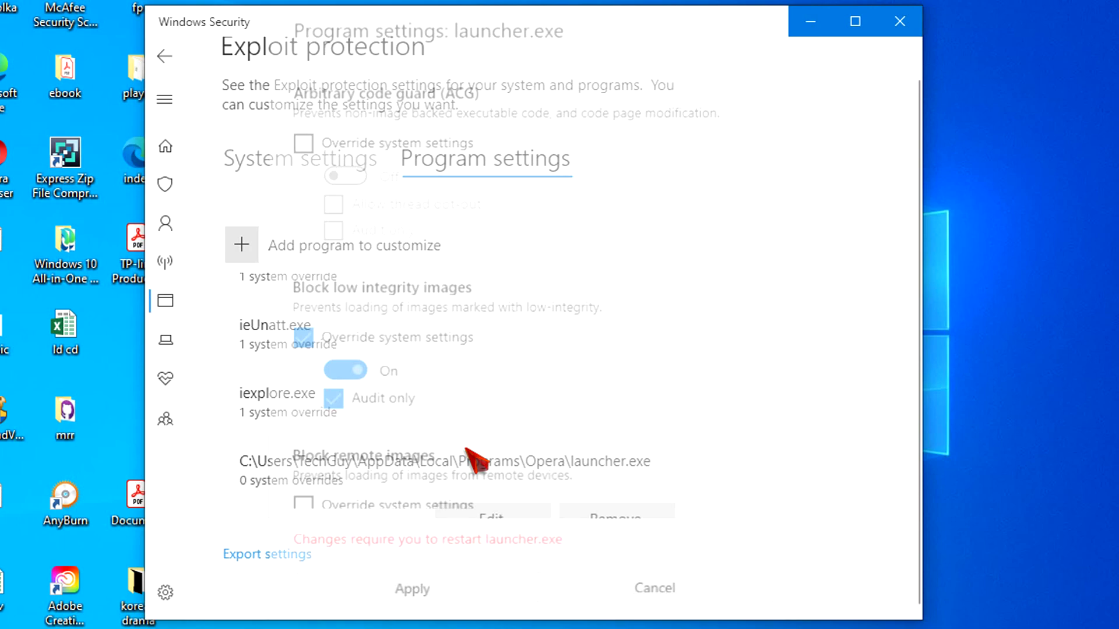
Switch to System settings and review the CFG, DEP, ASLR, SEHOP and heap integrity options
click(314, 170)
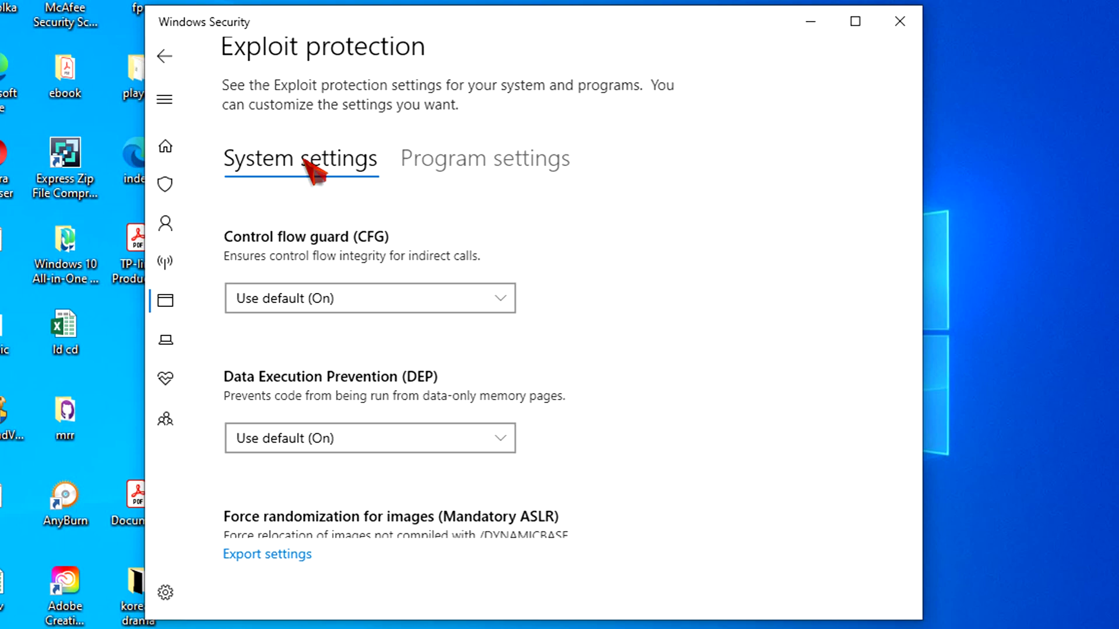
scroll(350, 245, up, 1)
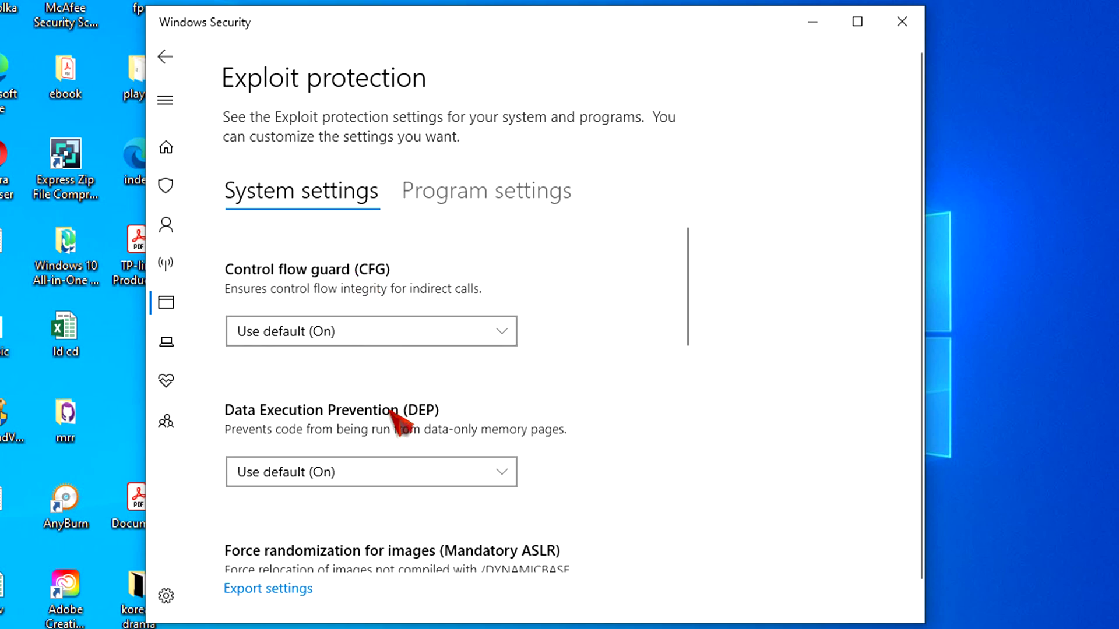
scroll(380, 353, down, 5)
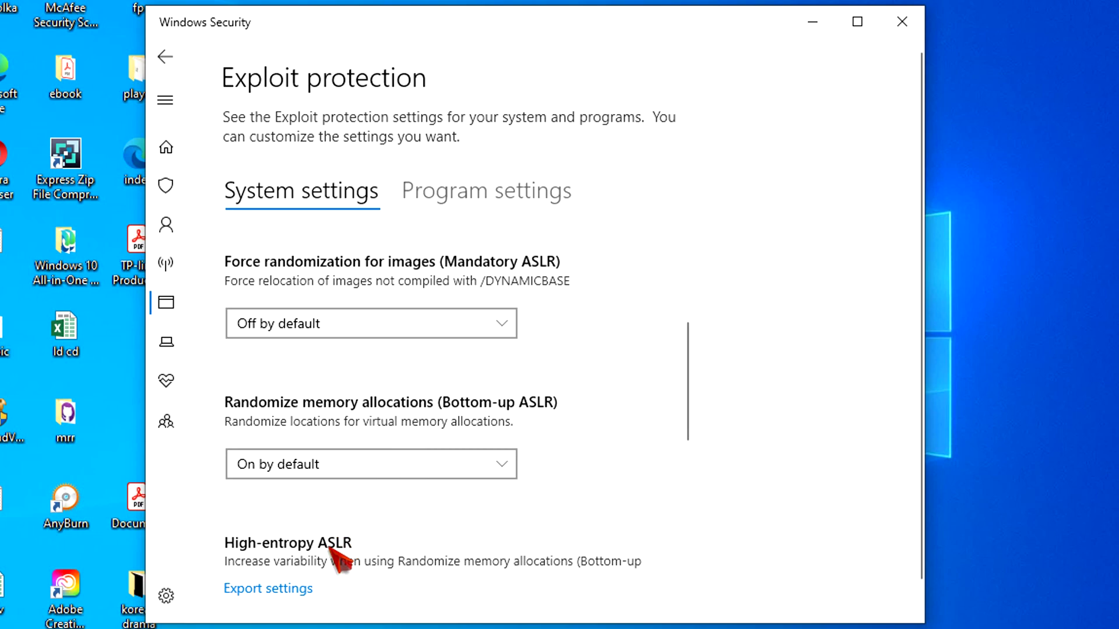
scroll(337, 559, down, 5)
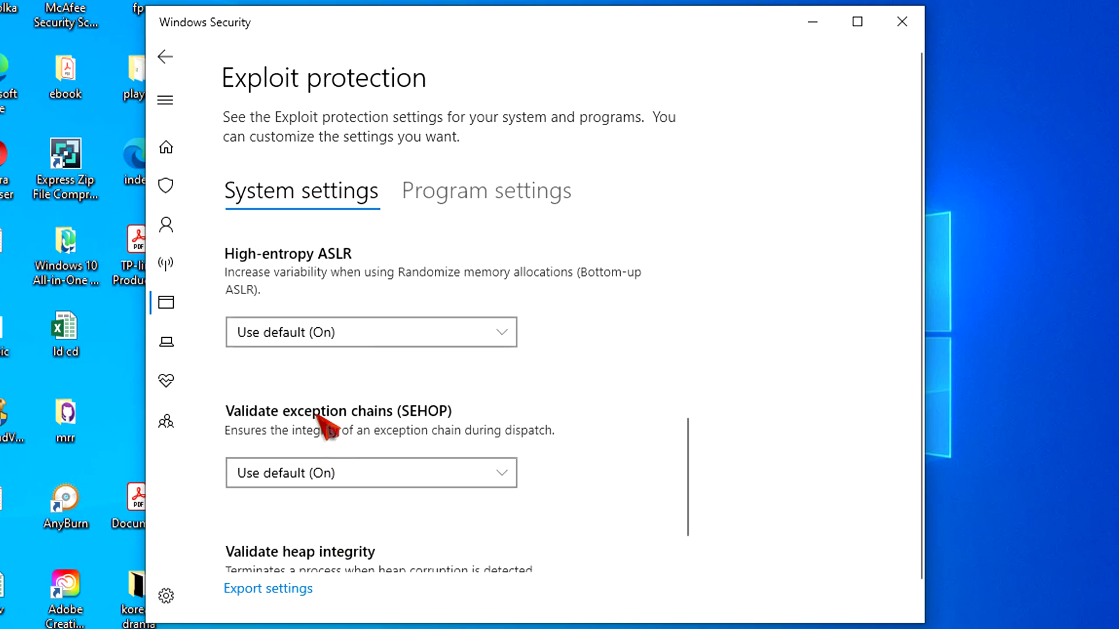
scroll(321, 420, down, 1)
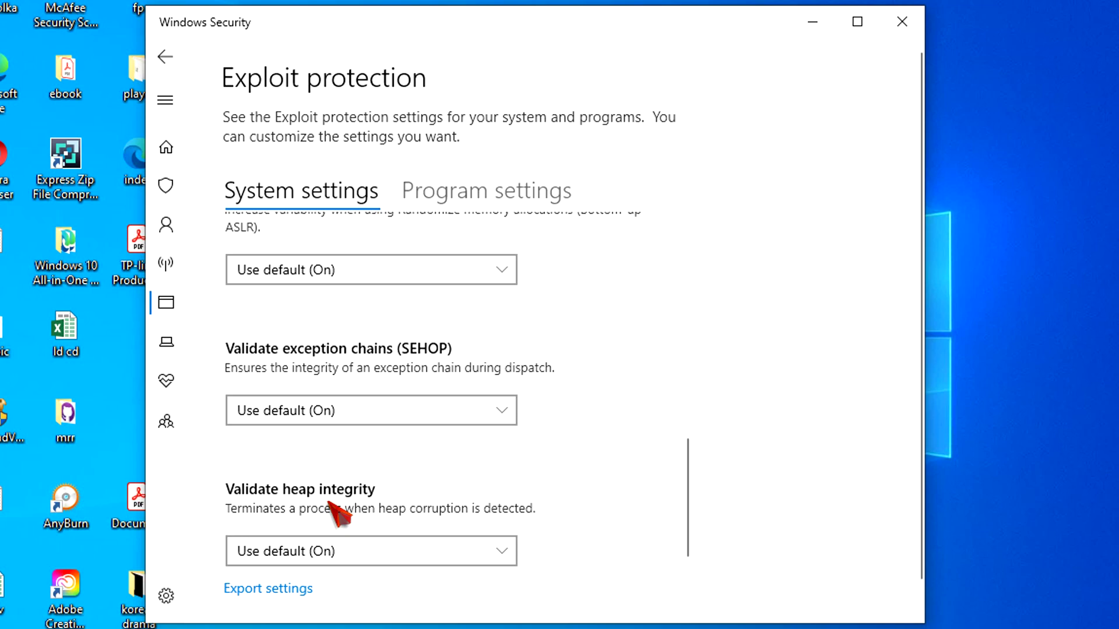
scroll(373, 507, up, 9)
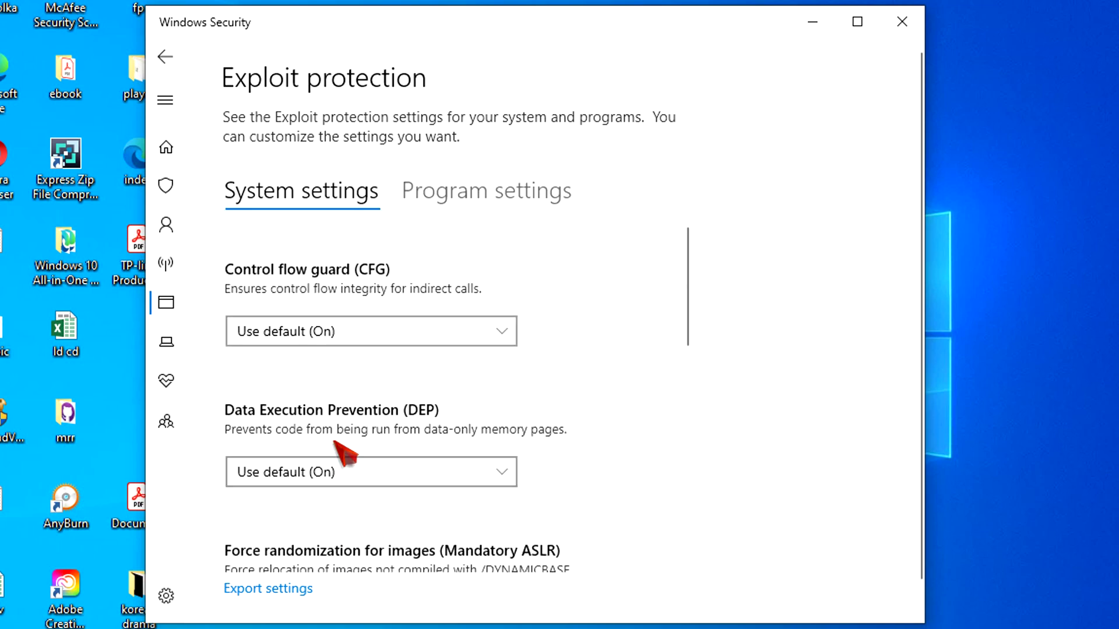
scroll(431, 361, down, 1)
Change the Control flow guard (CFG) system setting to Off by default, then return to App & browser control
click(477, 301)
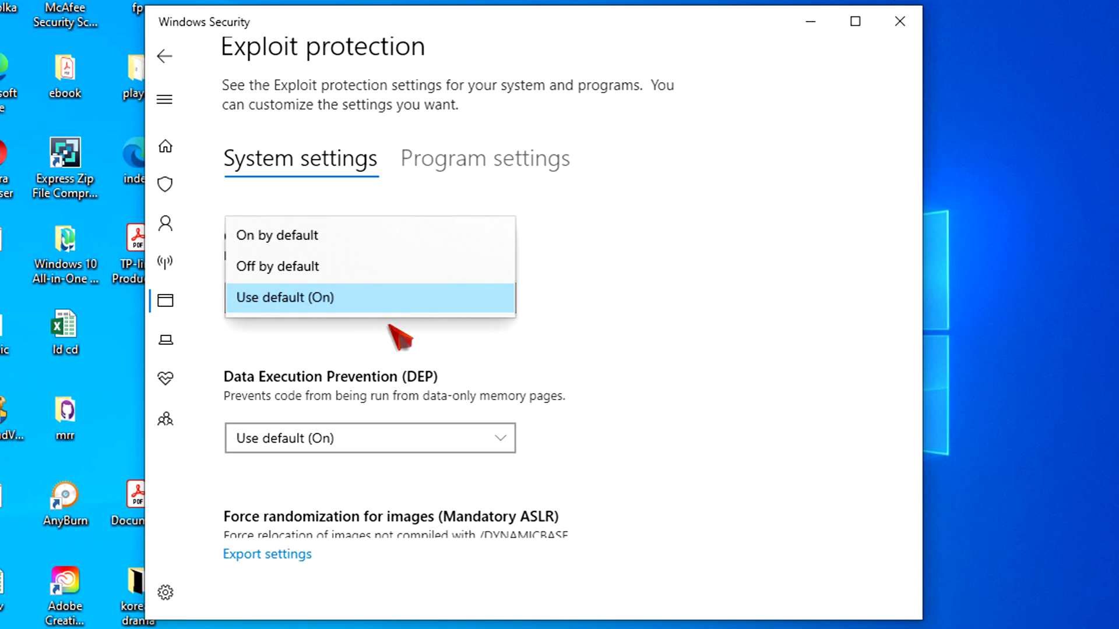
click(324, 270)
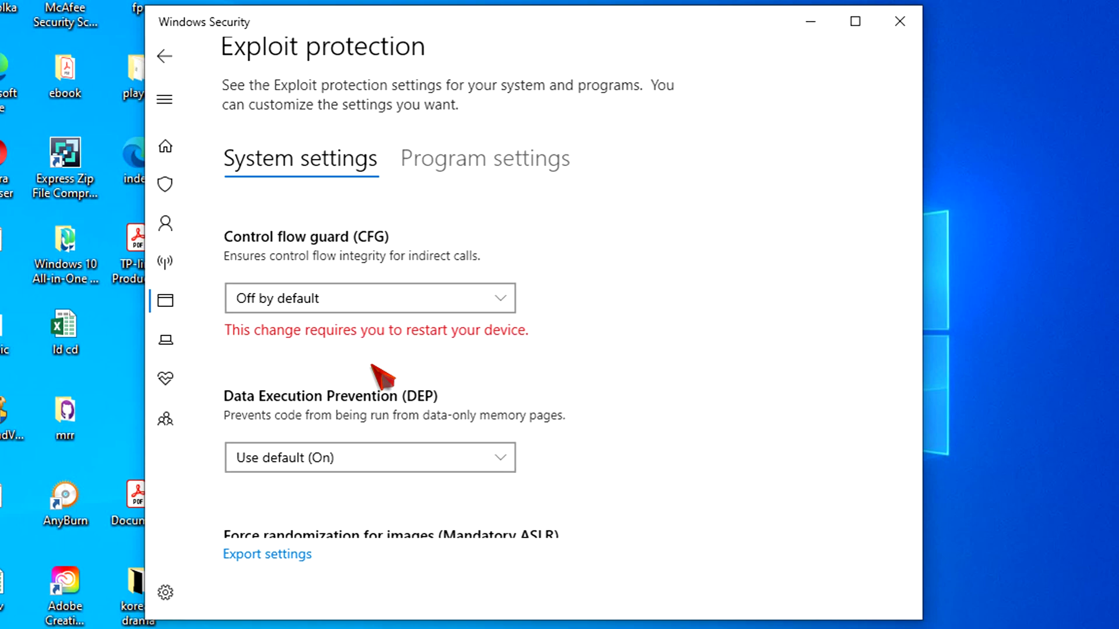
click(165, 56)
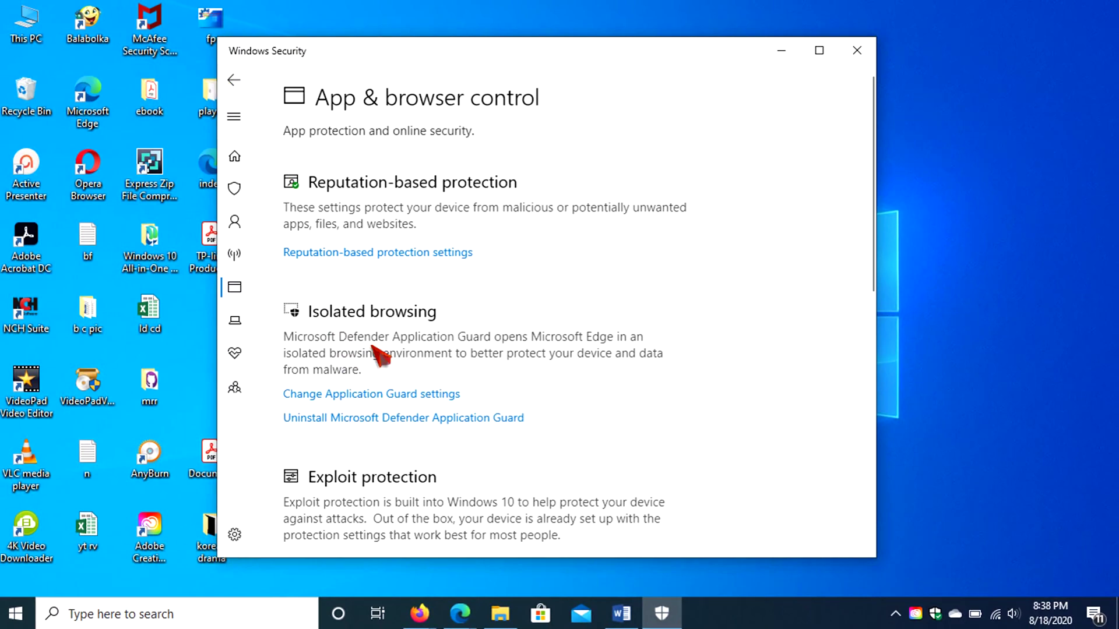
Scroll down the App & browser control page, then minimise Windows Security to reveal the desktop
scroll(373, 348, down, 3)
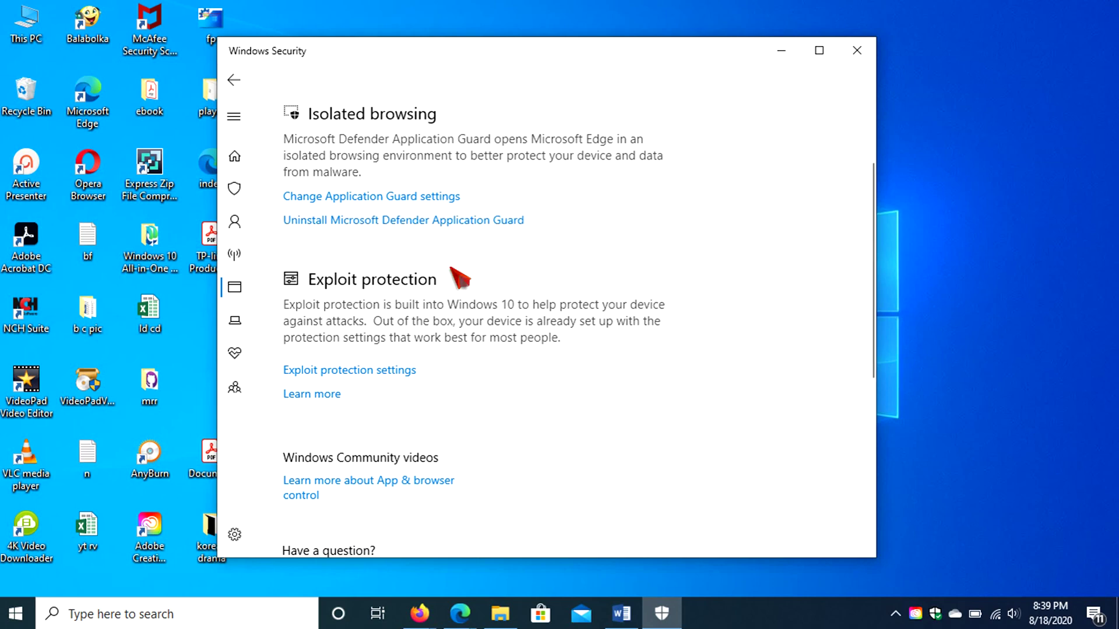
key(super+d)
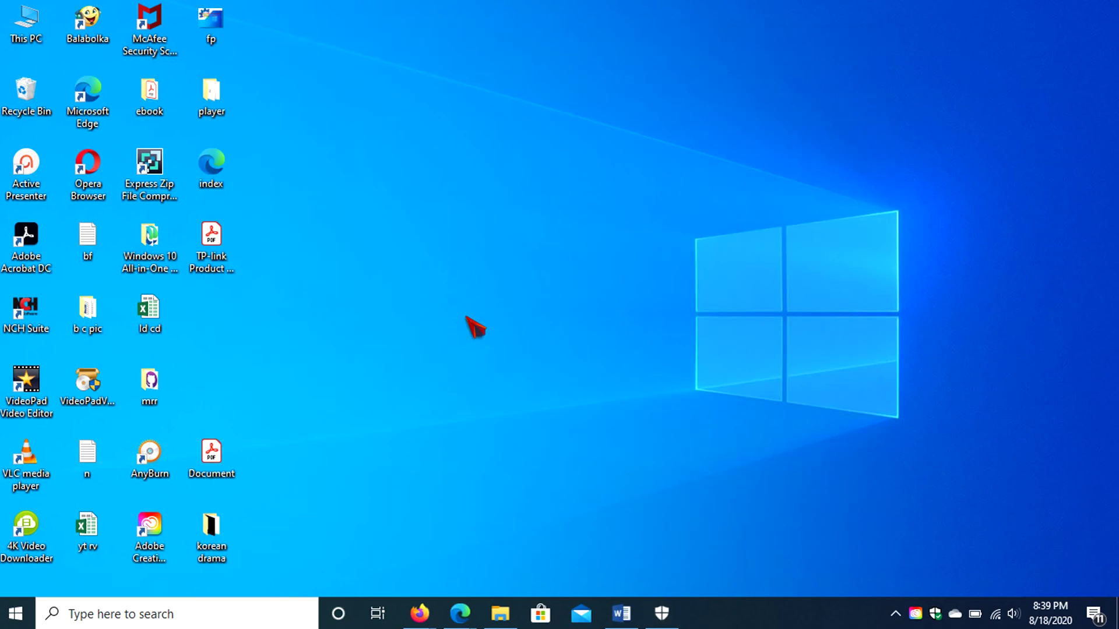